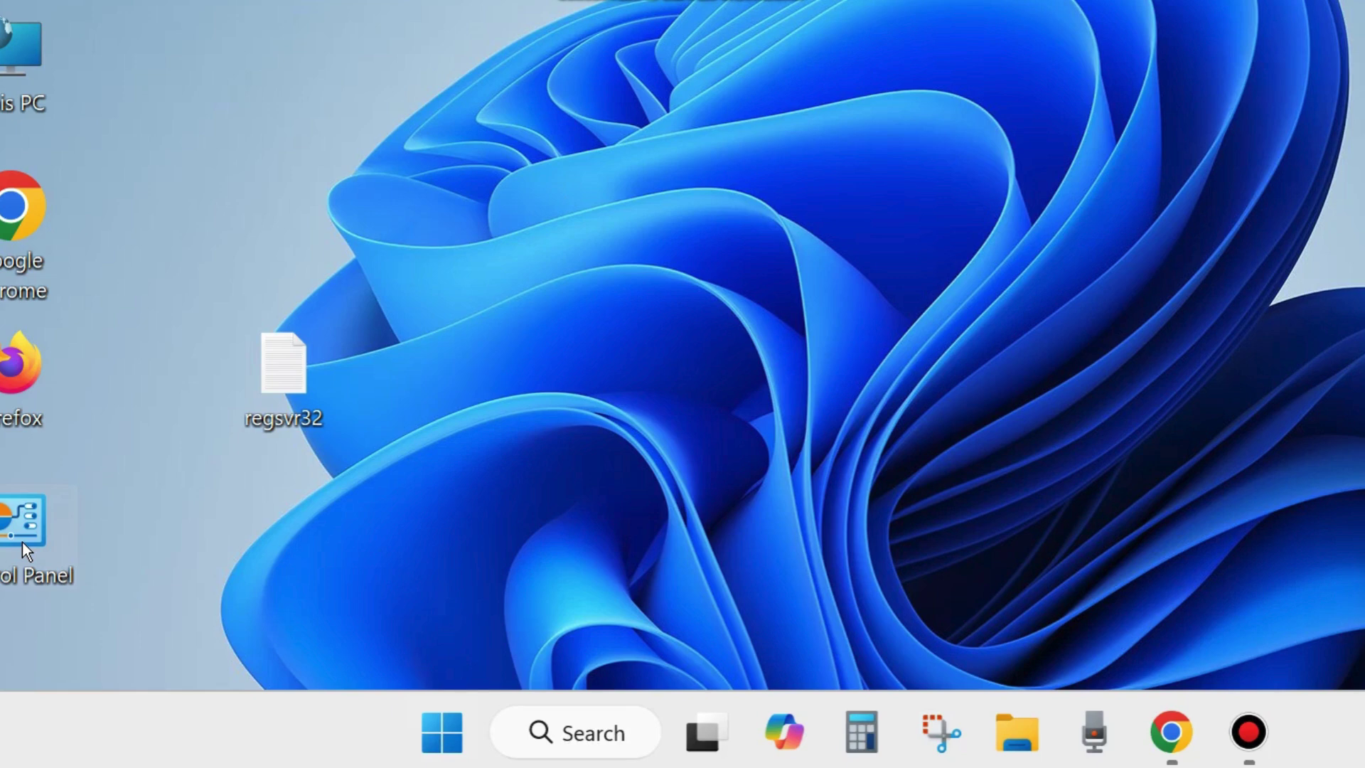
# Open Windows Defender Firewall in Control Panel and go to the settings for turning the firewall on or off.
pyautogui.doubleClick(23, 541)
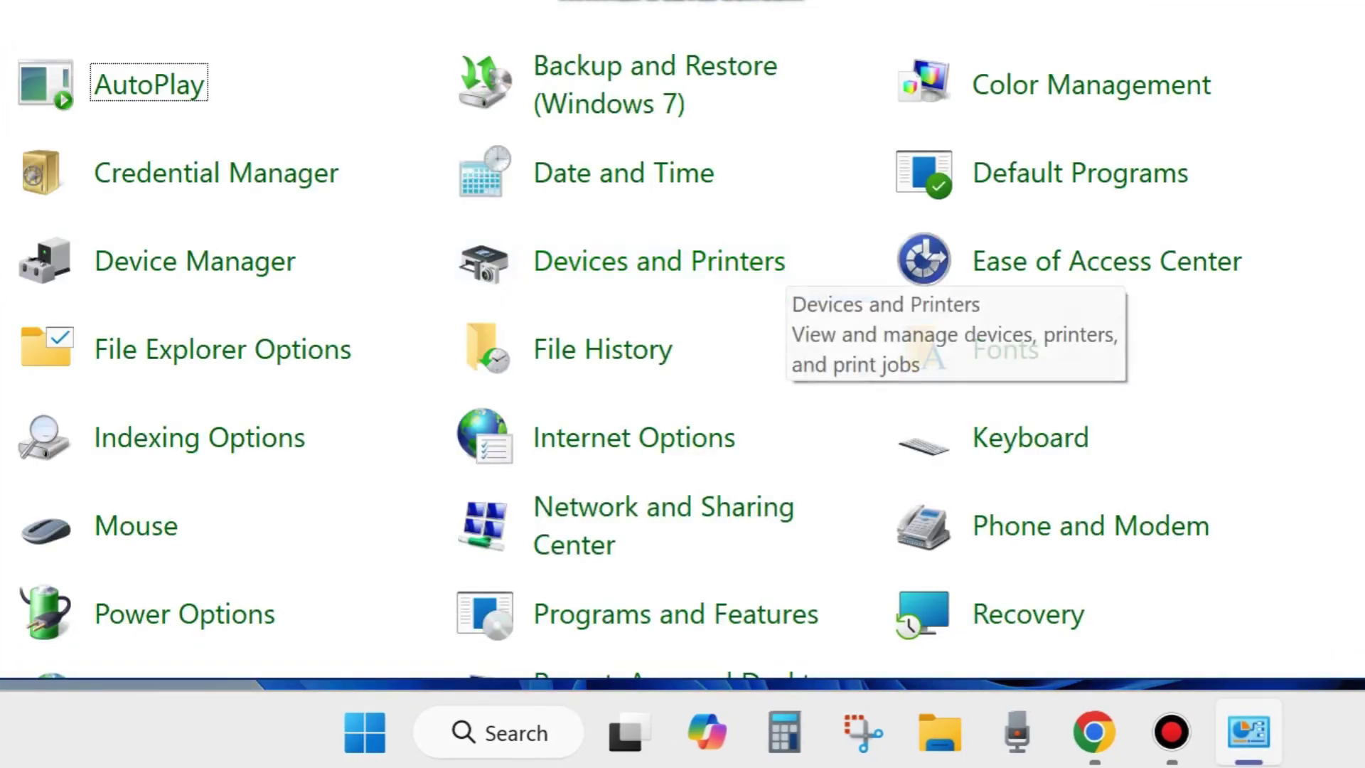
pyautogui.moveTo(505, 0); pyautogui.dragTo(507, 41)
pyautogui.scroll(-5, 552, 497)
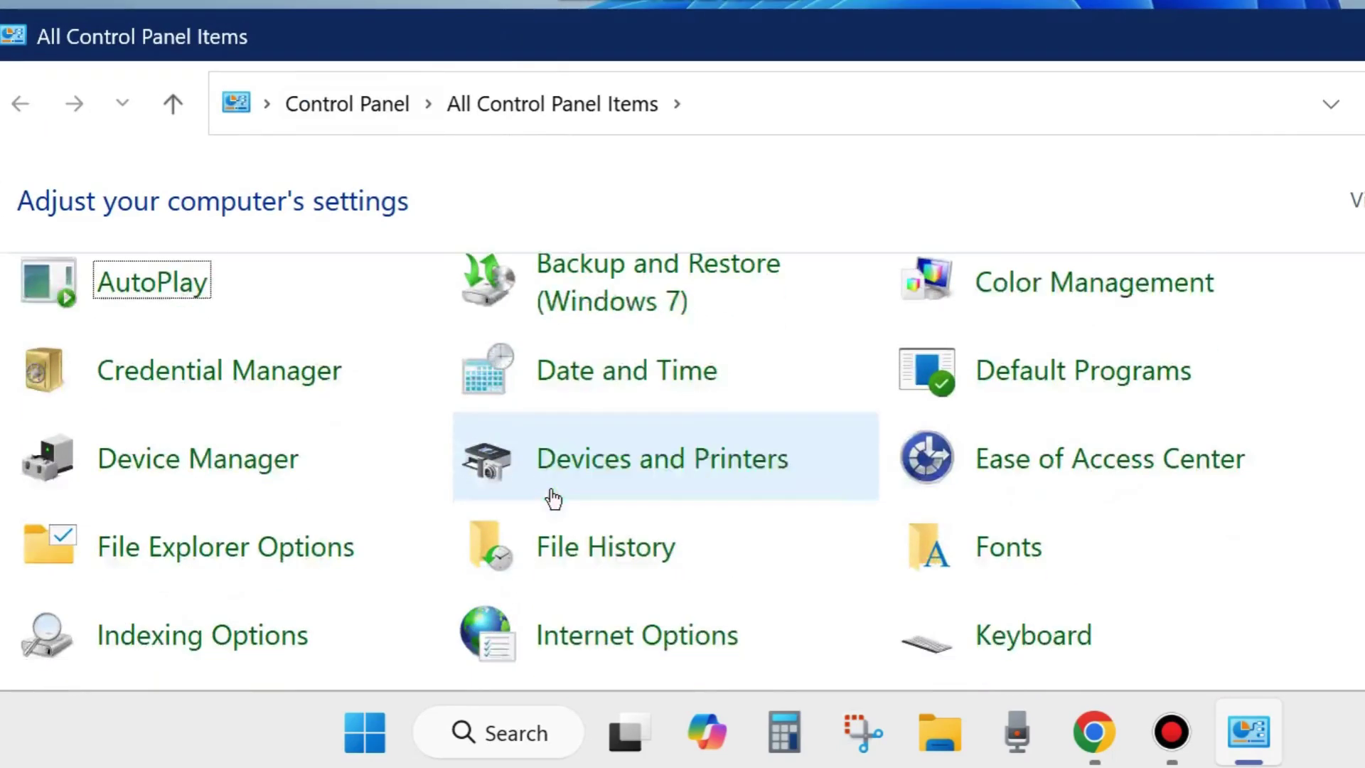
pyautogui.scroll(-1, 587, 500)
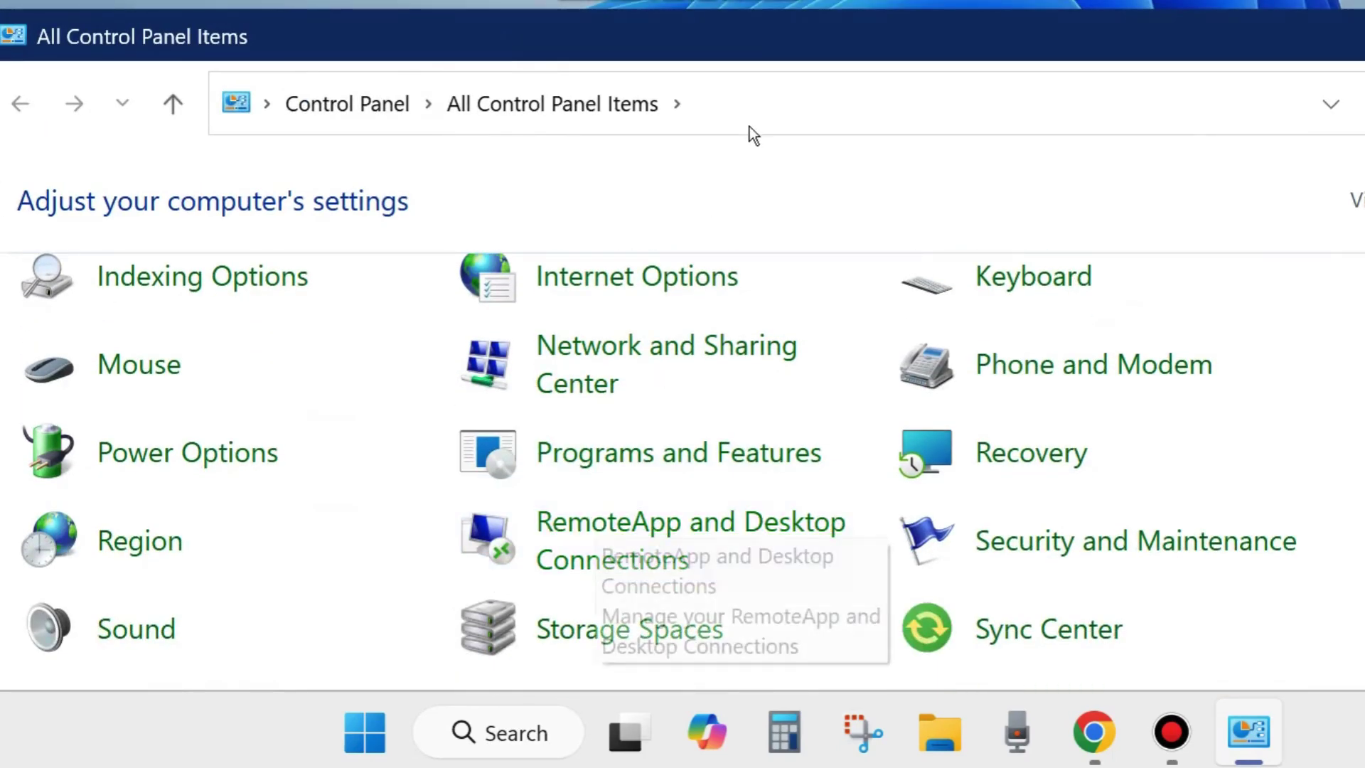
pyautogui.moveTo(752, 55); pyautogui.dragTo(764, 0)
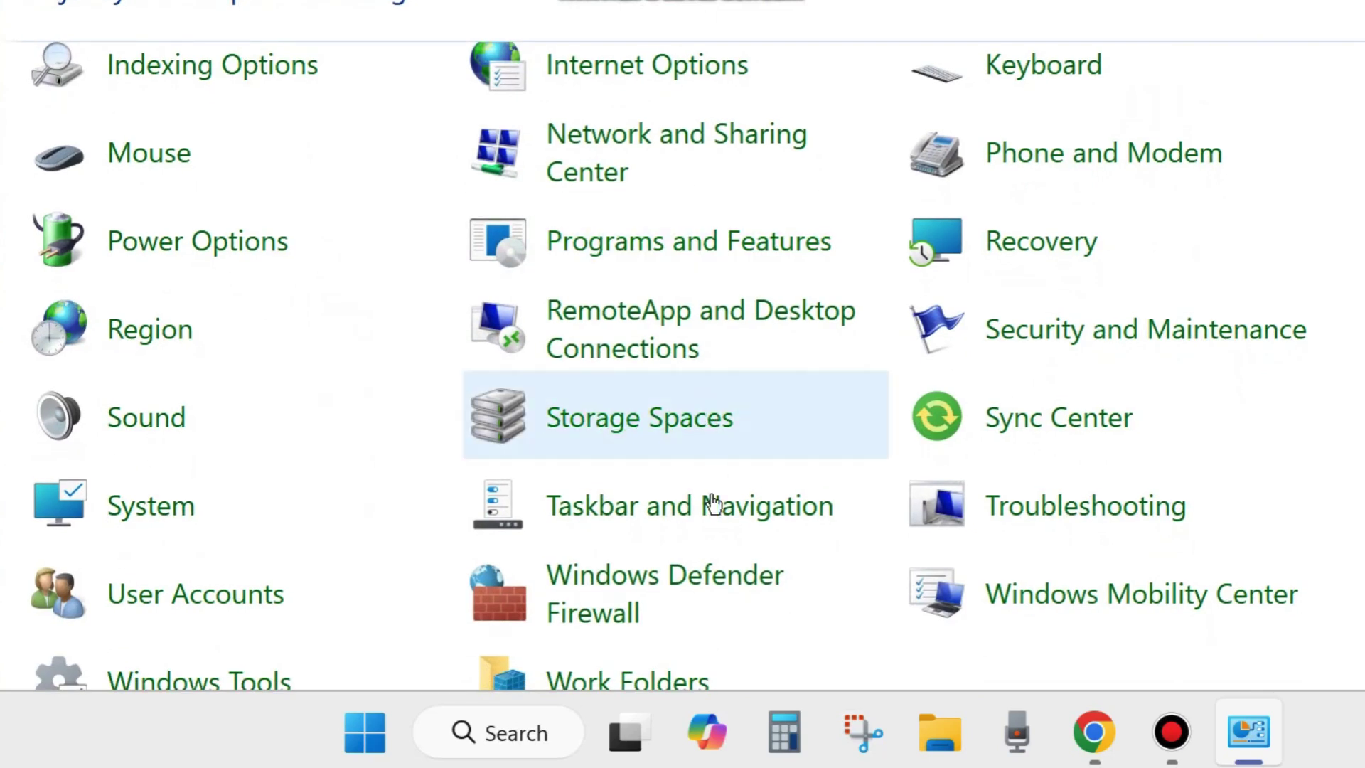
pyautogui.click(587, 594)
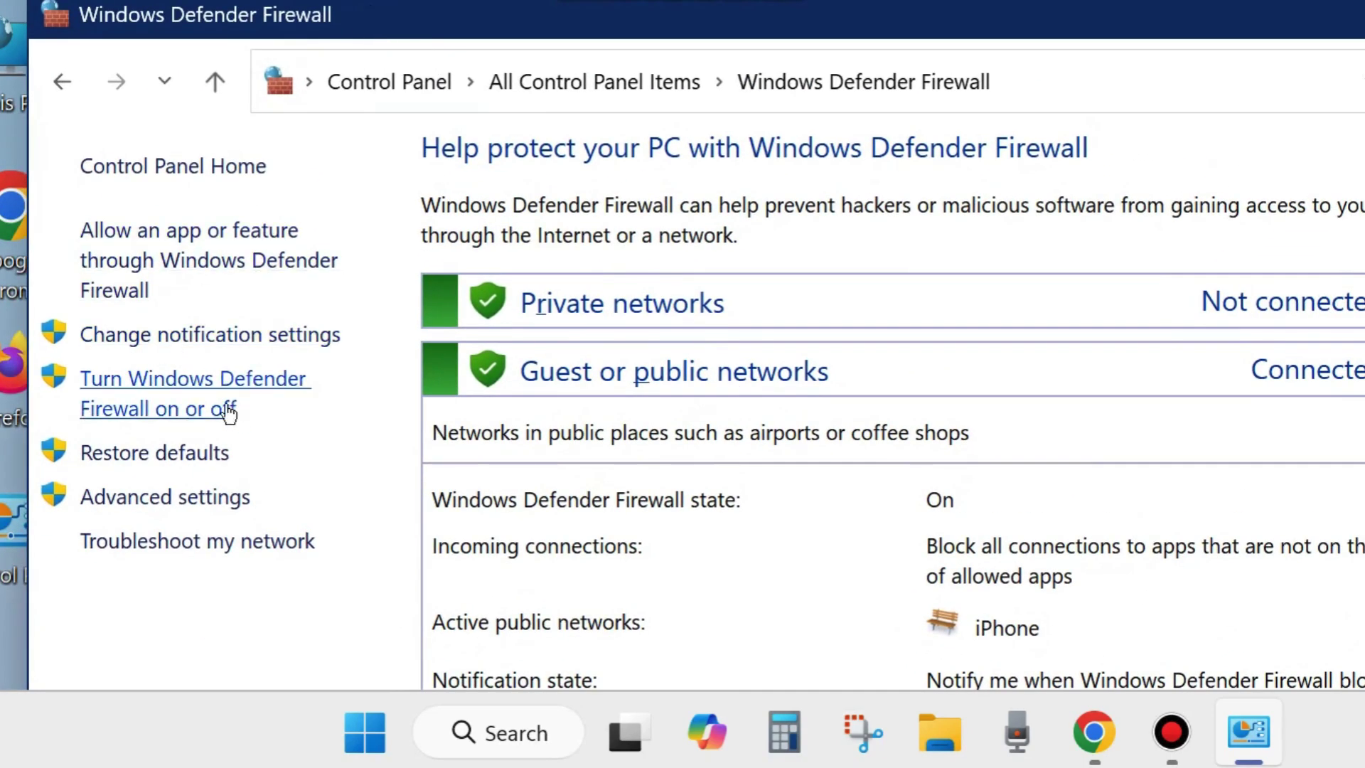
pyautogui.click(158, 418)
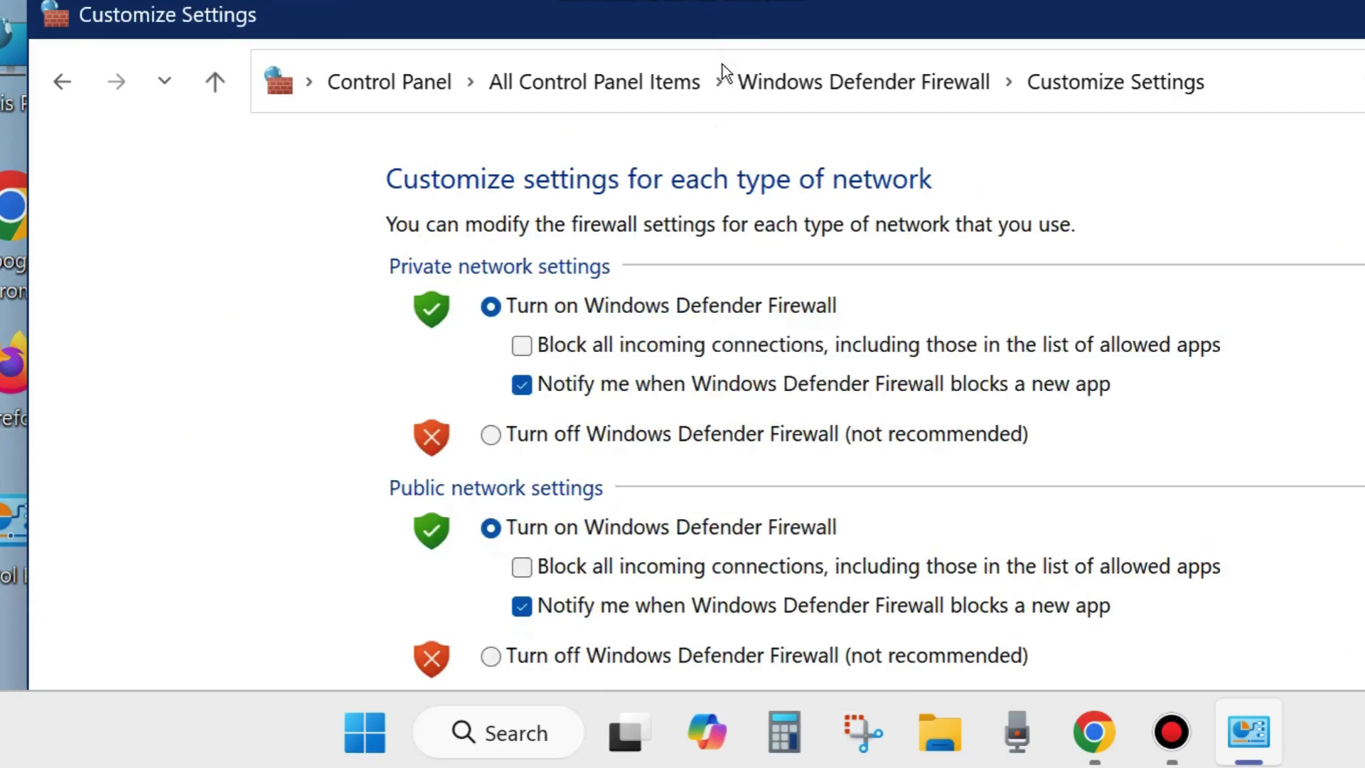
pyautogui.moveTo(698, 20); pyautogui.dragTo(658, 0)
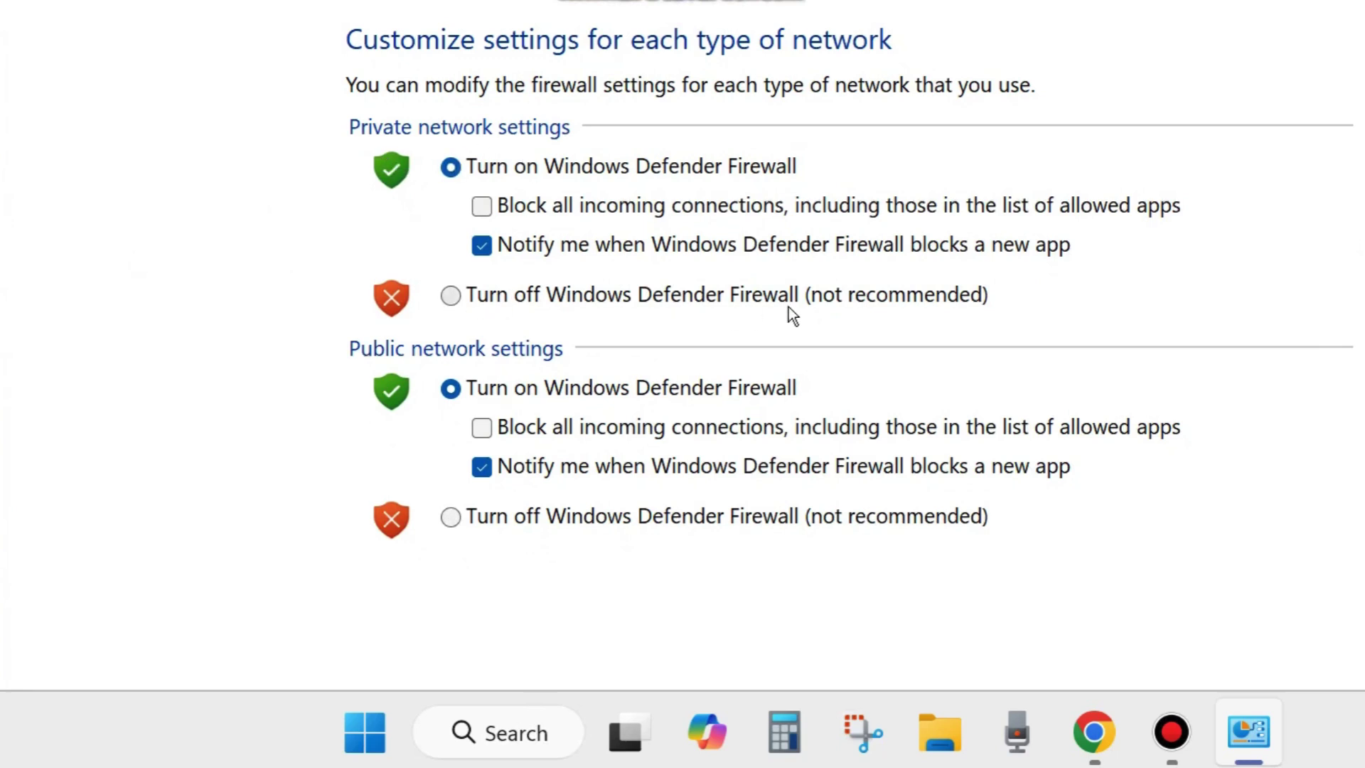
# Select Turn off Windows Defender Firewall for both the private and the public network settings.
pyautogui.click(451, 296)
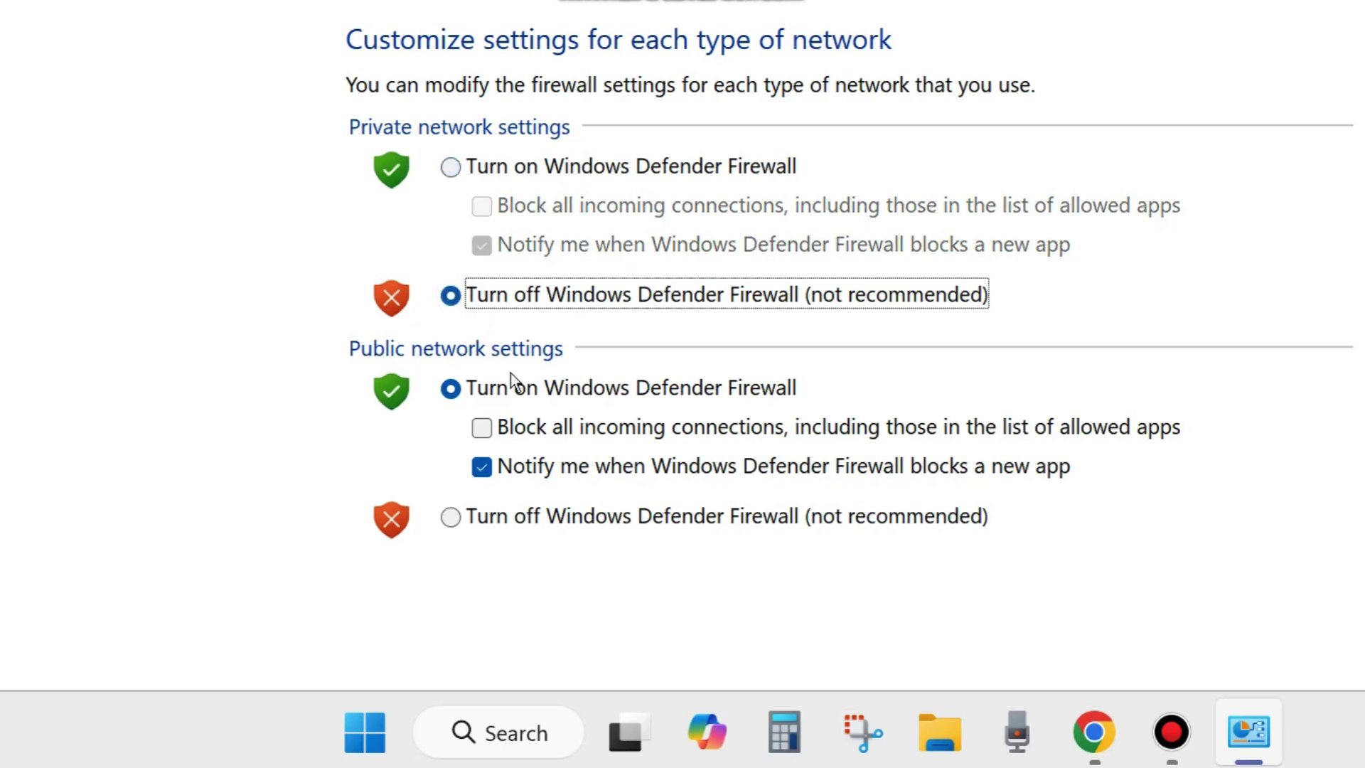
pyautogui.click(456, 520)
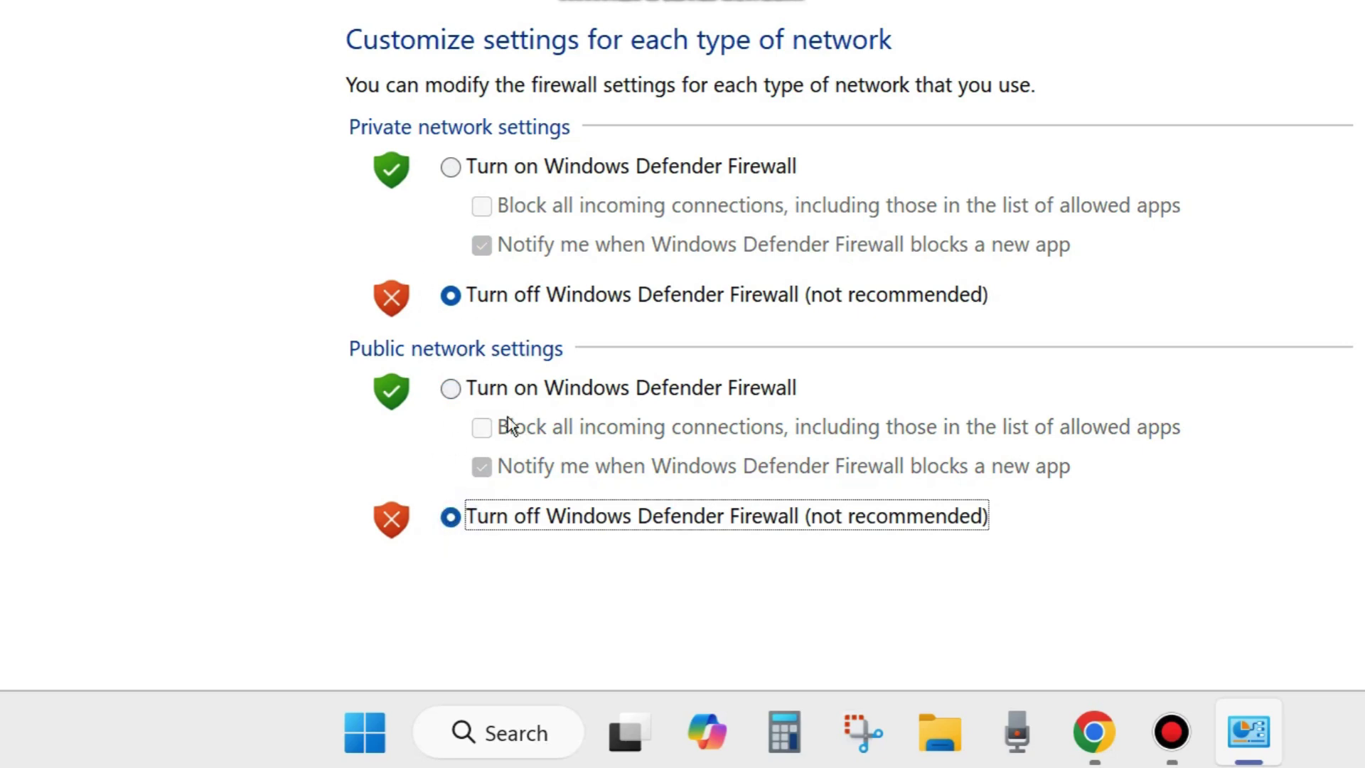
pyautogui.moveTo(786, 0); pyautogui.dragTo(409, 0)
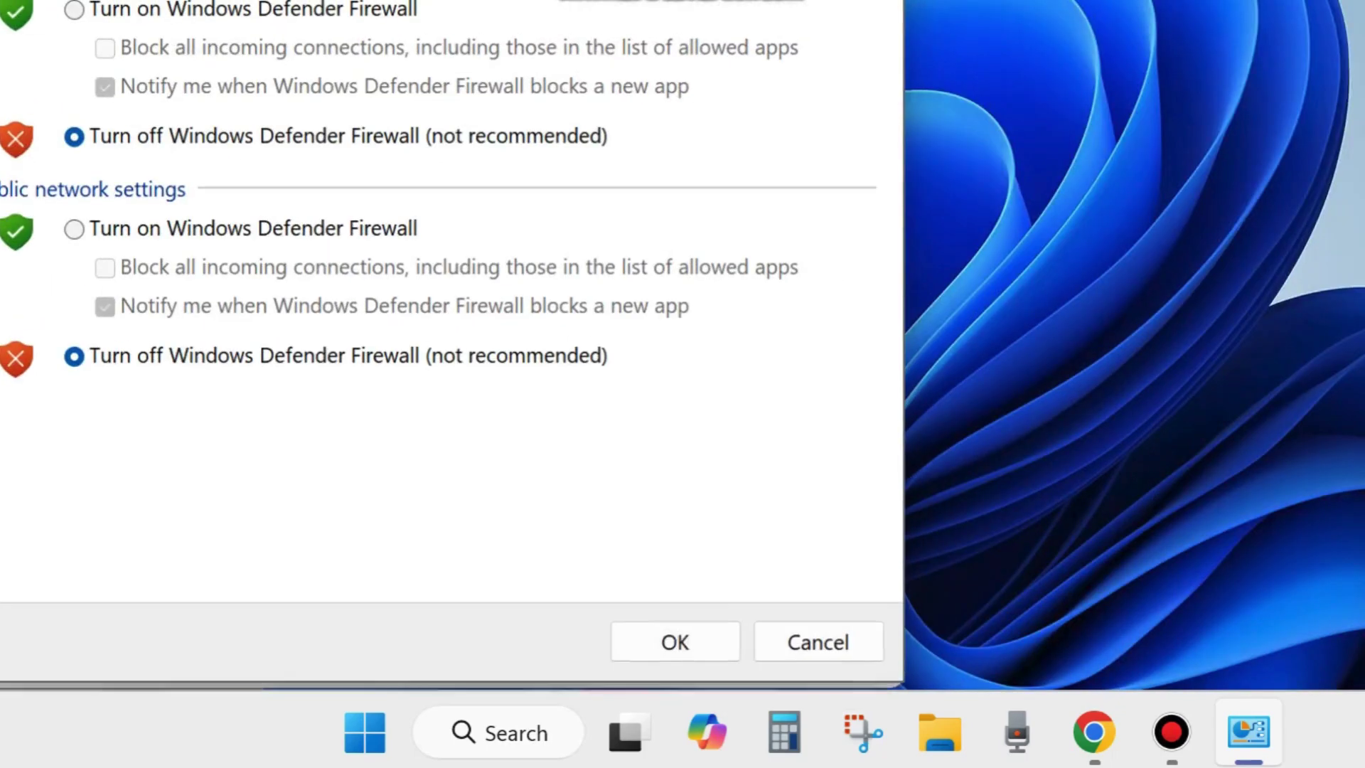
pyautogui.press('super+Up')
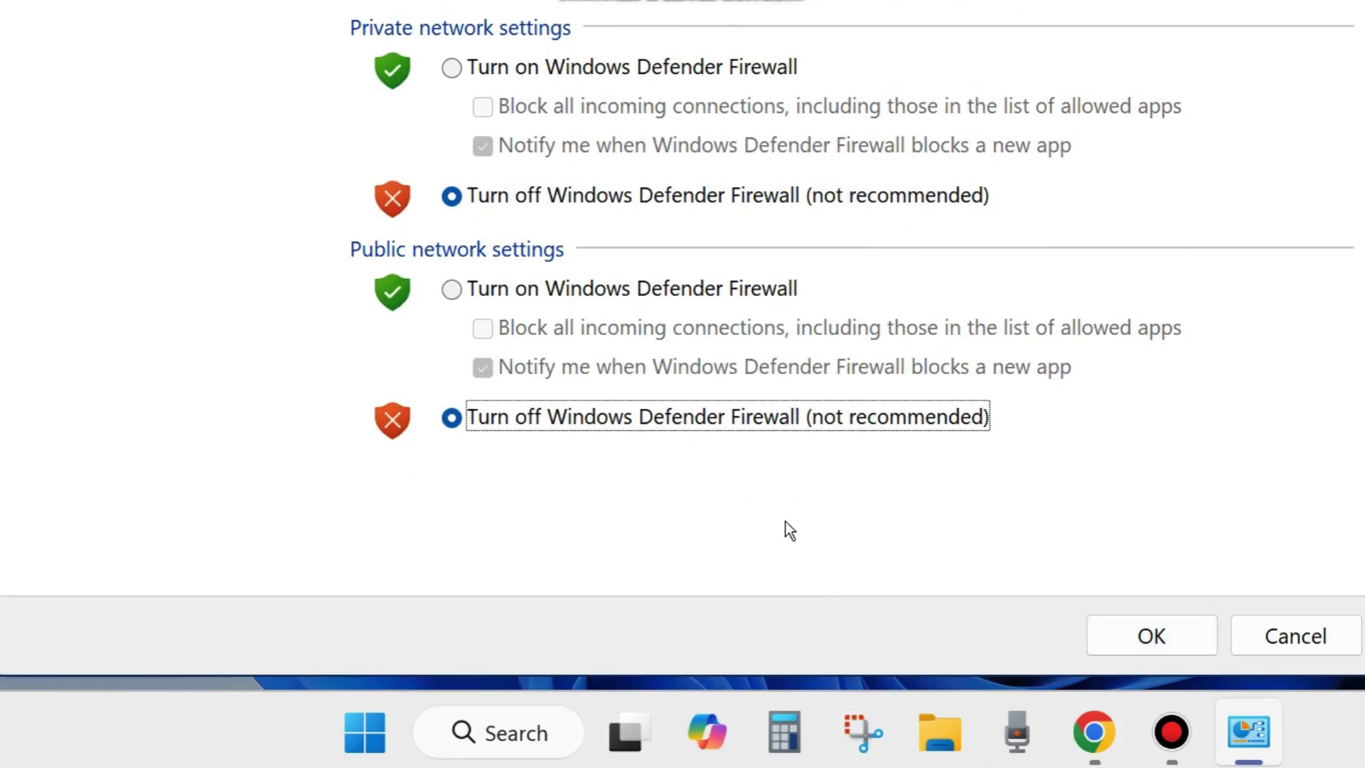
# Select Turn on Windows Defender Firewall again for private and public networks, and close the window without applying.
pyautogui.click(448, 68)
pyautogui.click(448, 290)
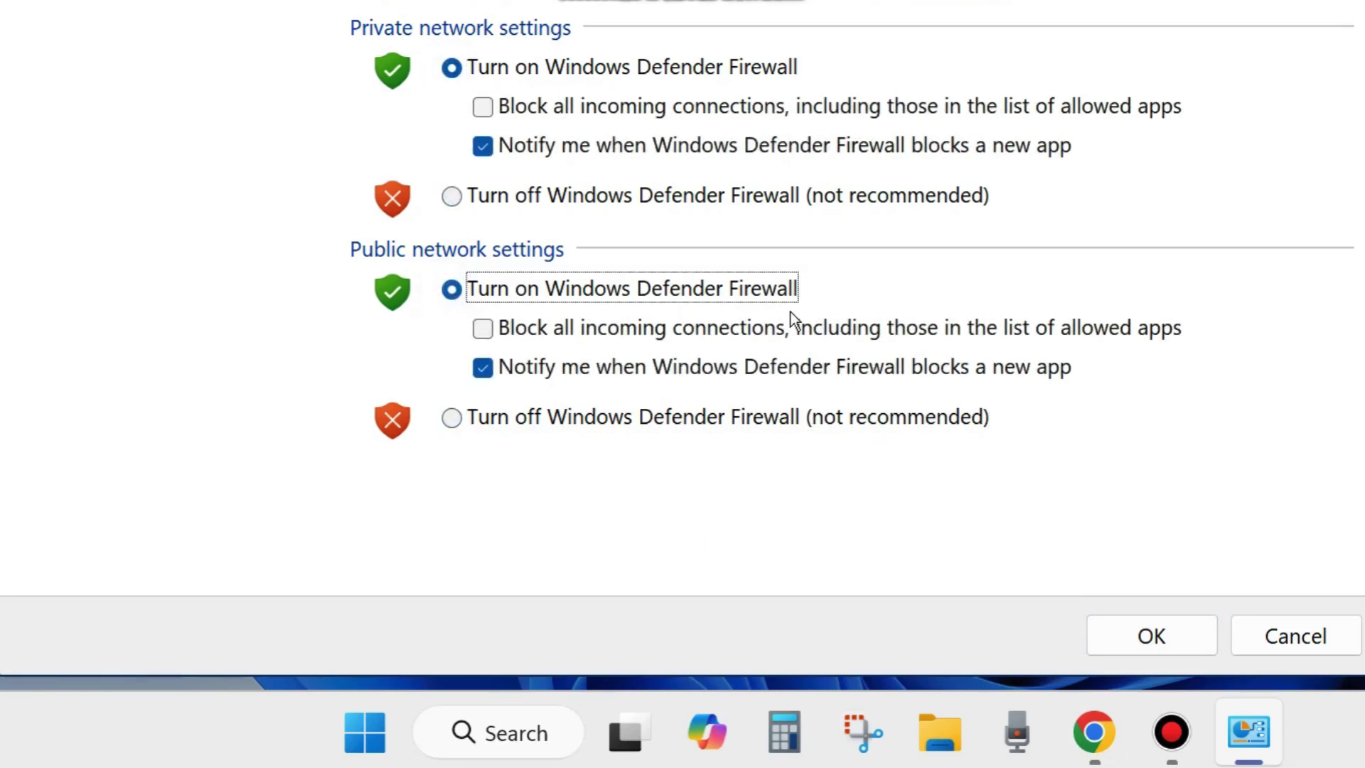
pyautogui.hotkey('alt', 'F4')
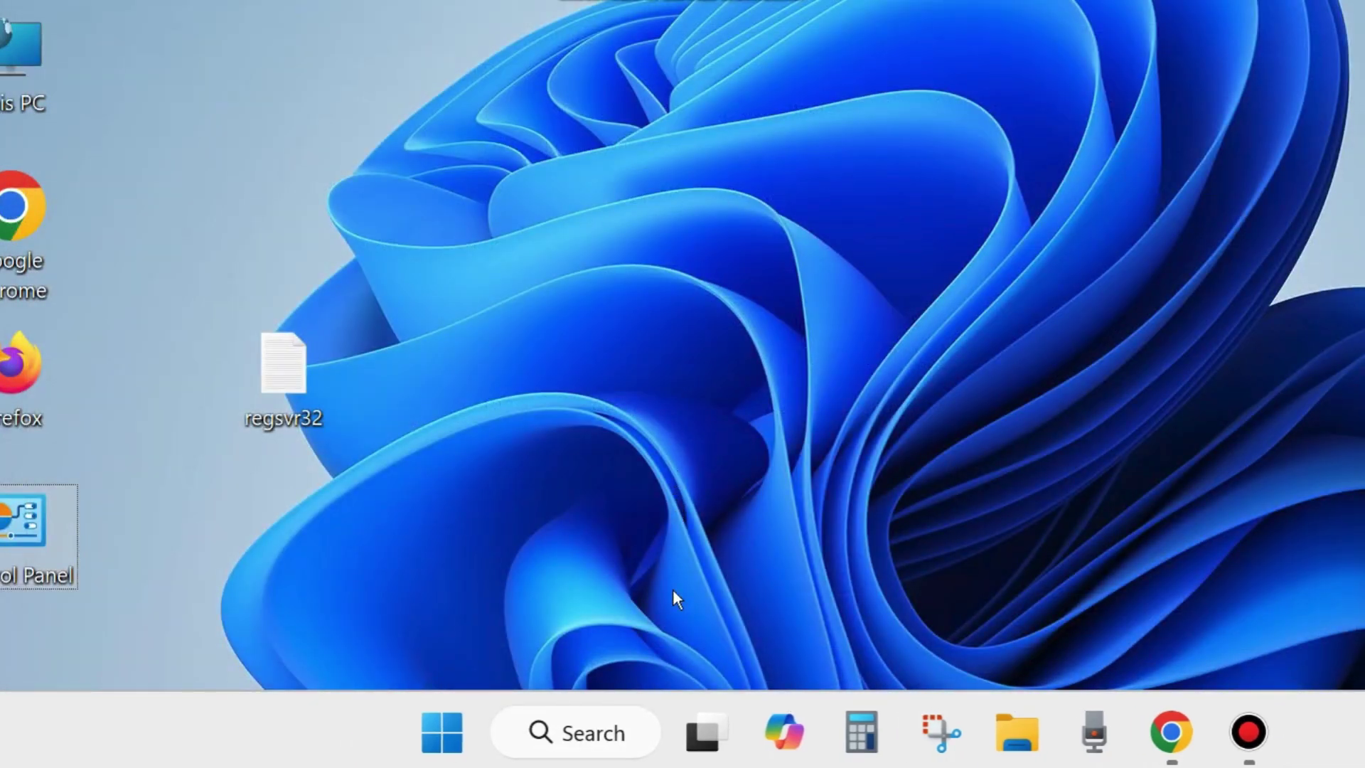
# Open Control Panel again and go to Programs and Features.
pyautogui.doubleClick(24, 531)
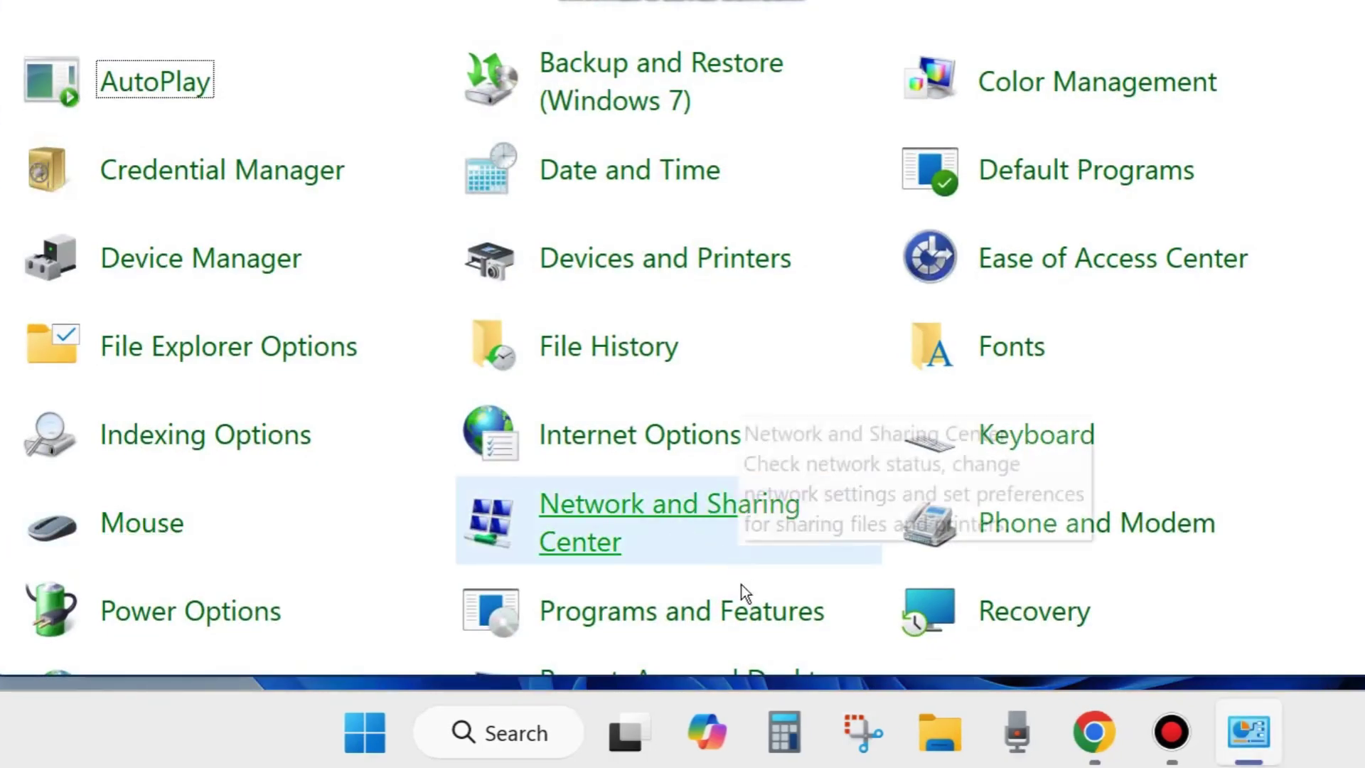
pyautogui.scroll(-1, 685, 603)
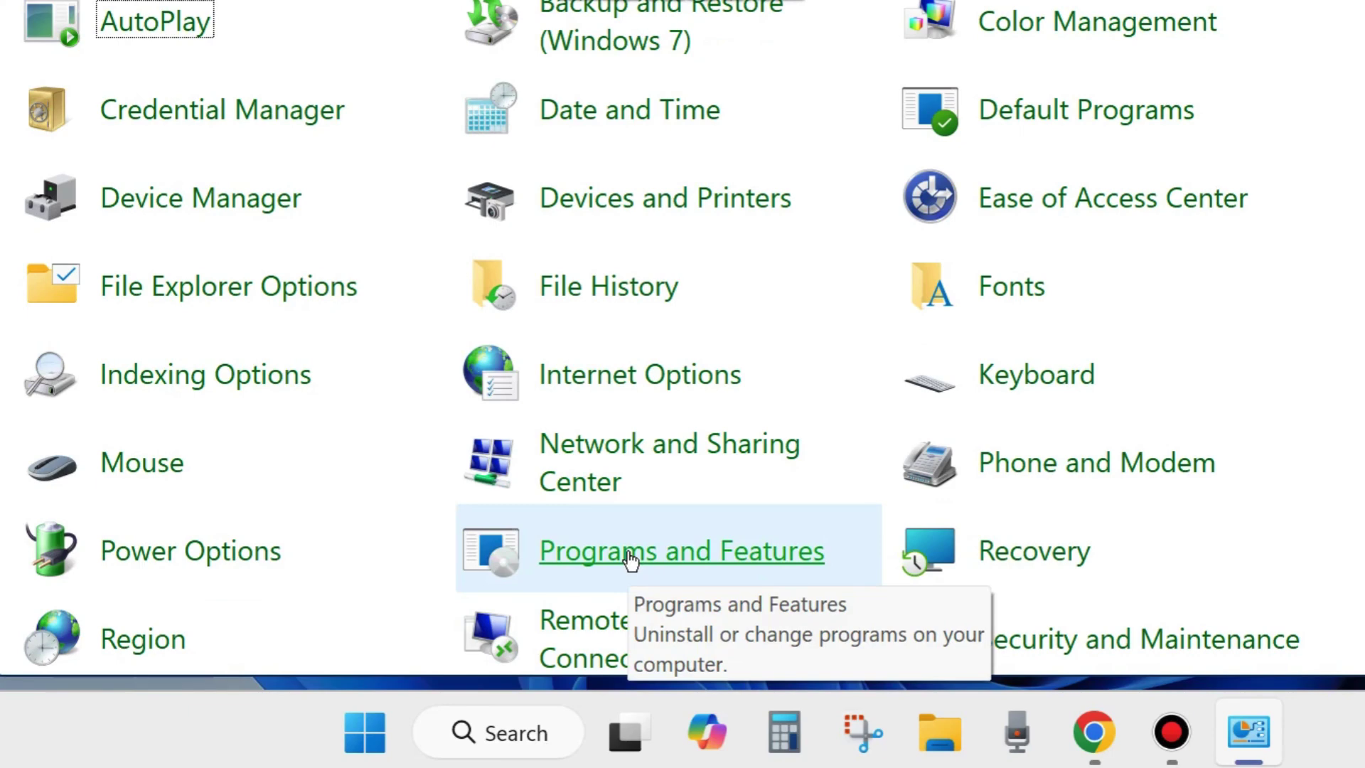
pyautogui.click(629, 554)
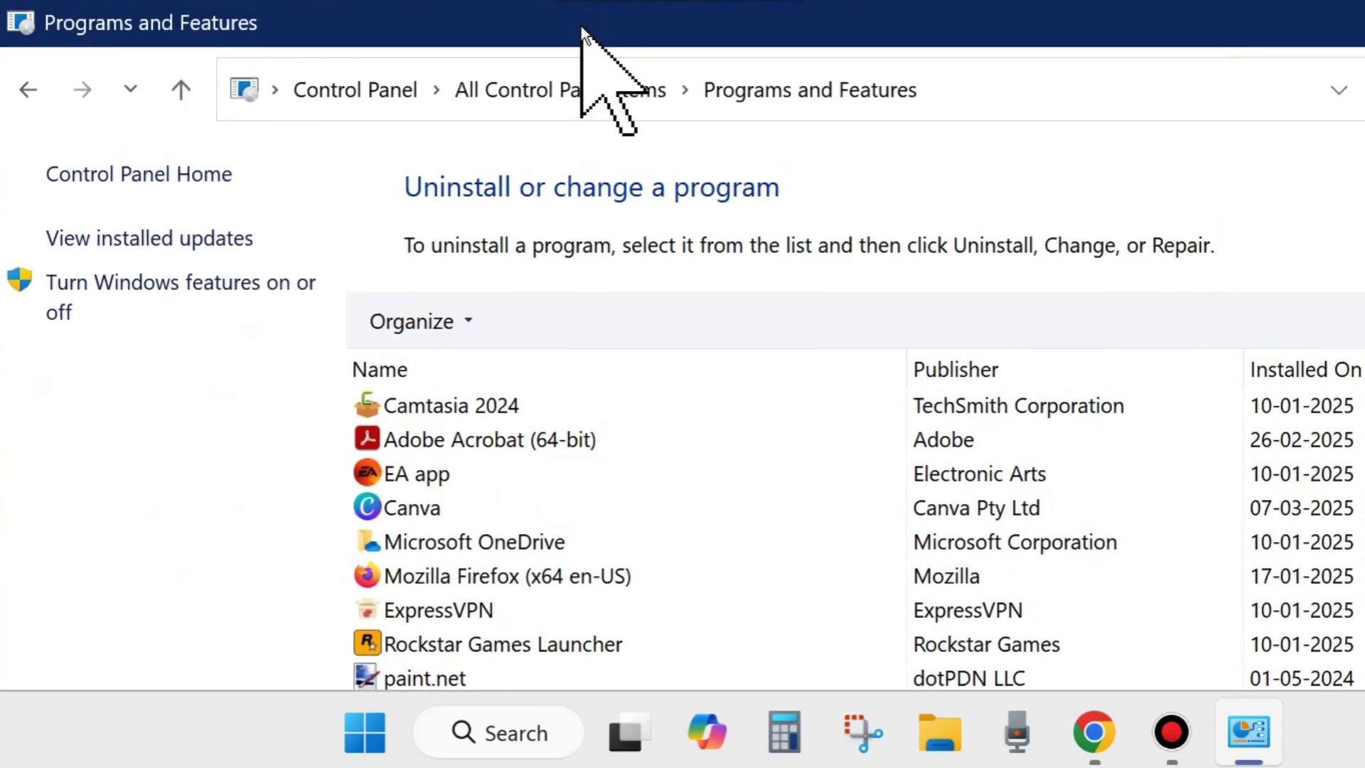
# View the repair options for Microsoft Office Home and Student 2021 - en-us, and close them and Programs and Features without repairing.
pyautogui.scroll(-6, 579, 540)
pyautogui.scroll(-10, 580, 537)
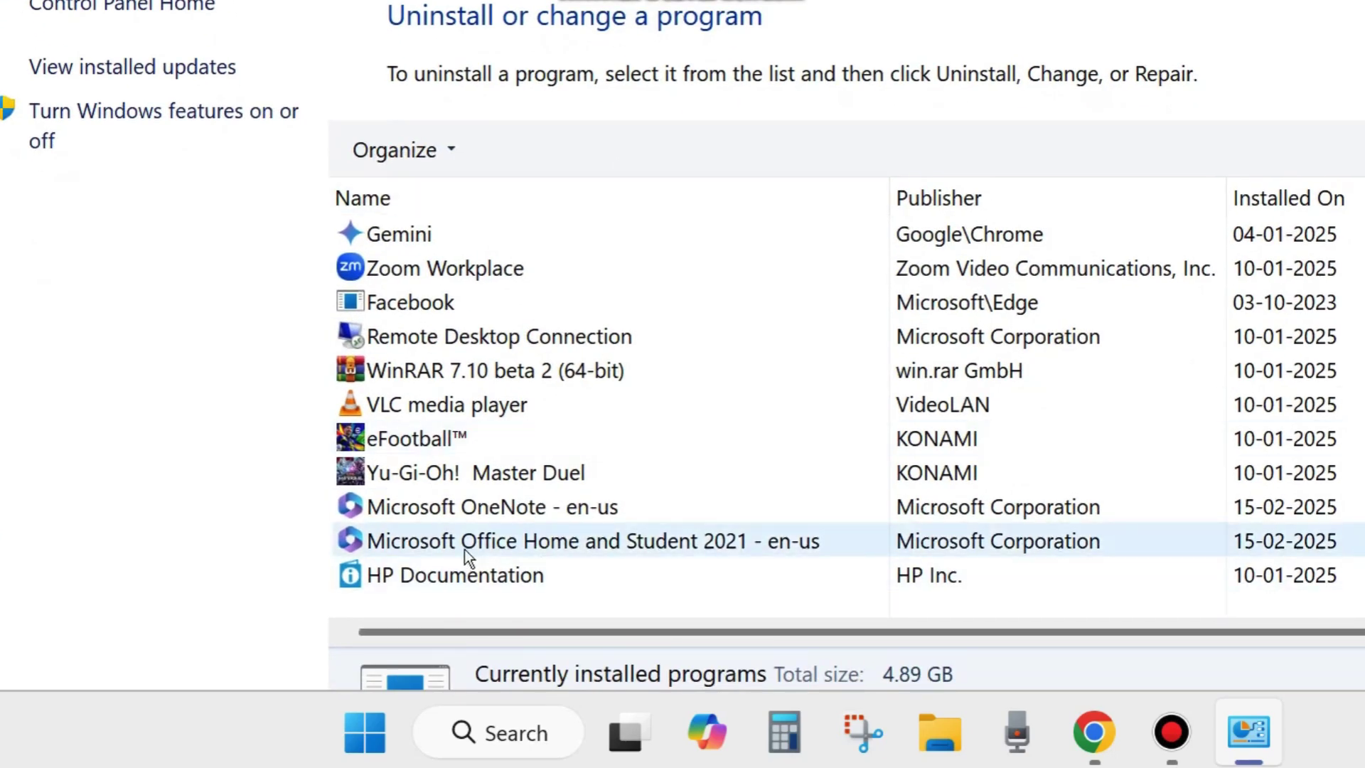
pyautogui.click(501, 538)
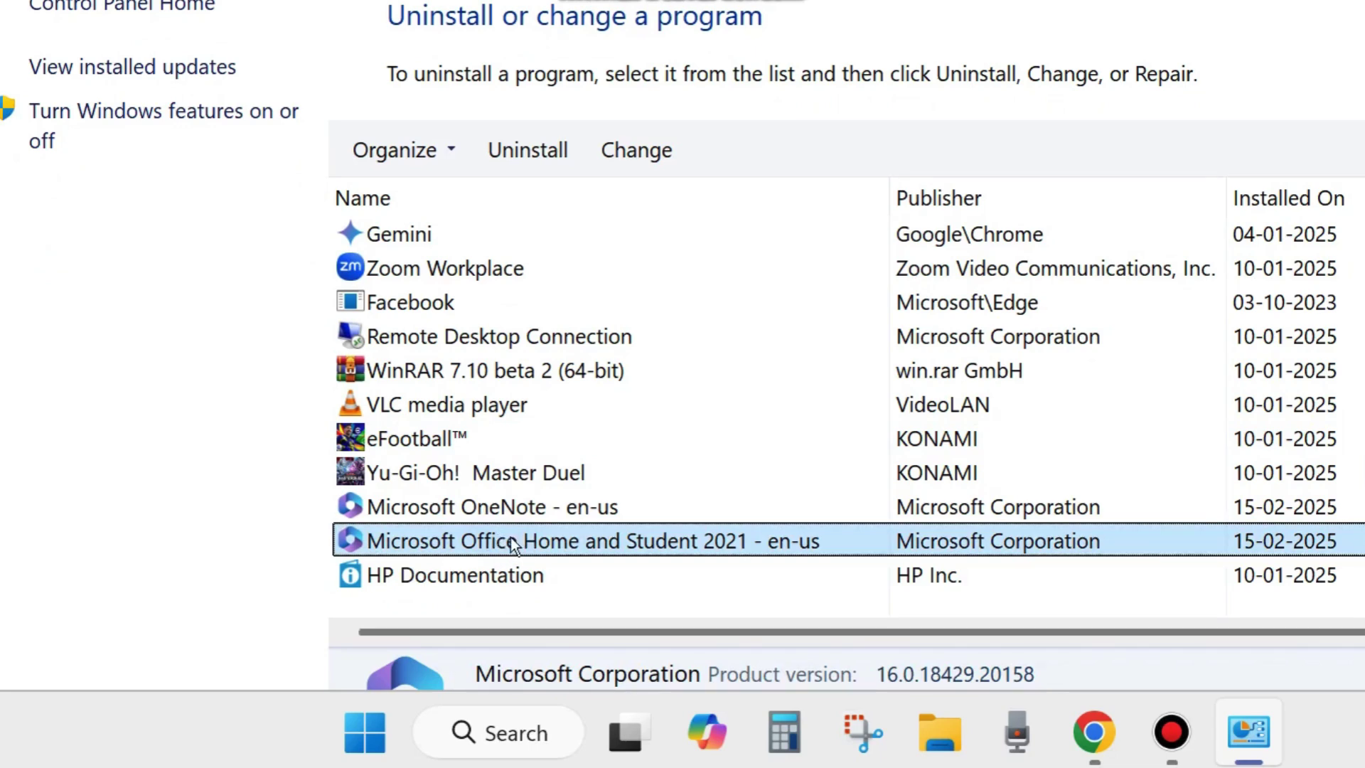
pyautogui.click(632, 153)
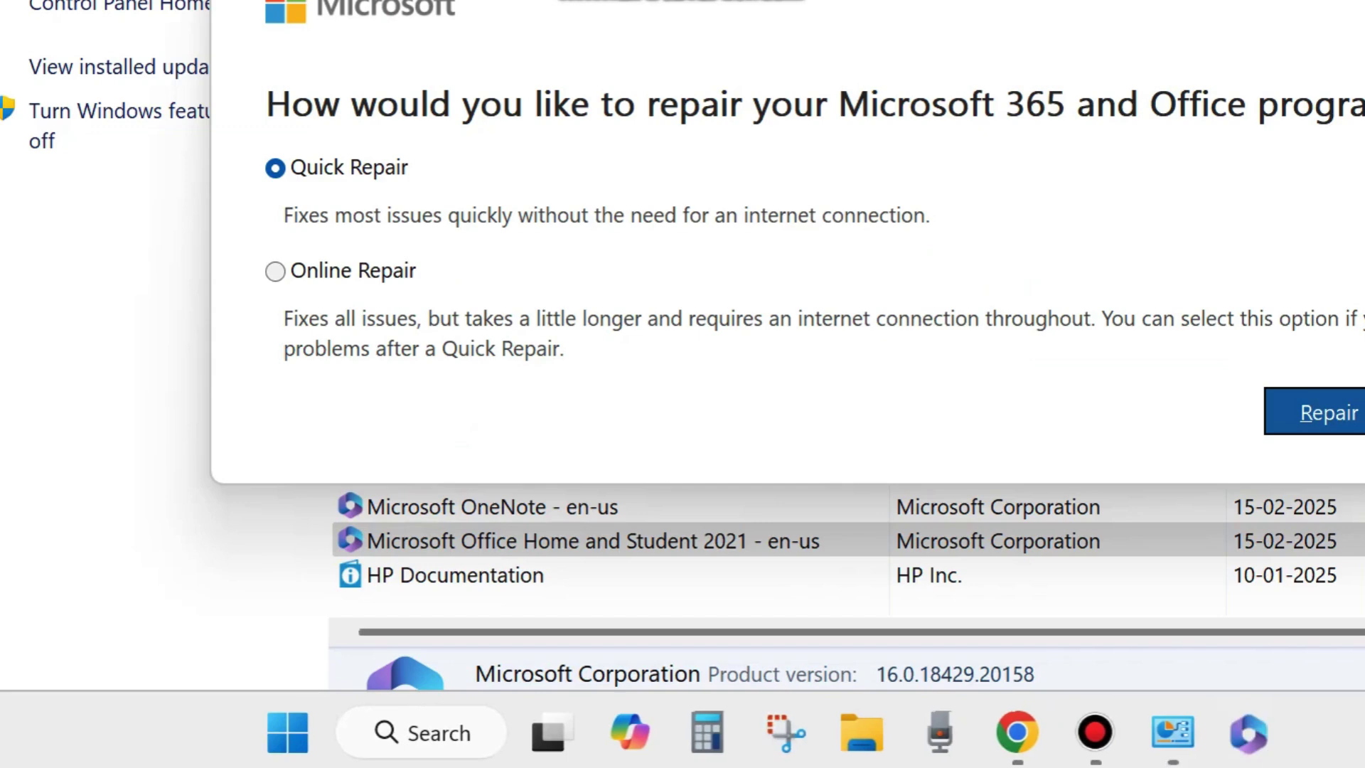
pyautogui.moveTo(784, 3); pyautogui.dragTo(588, 99)
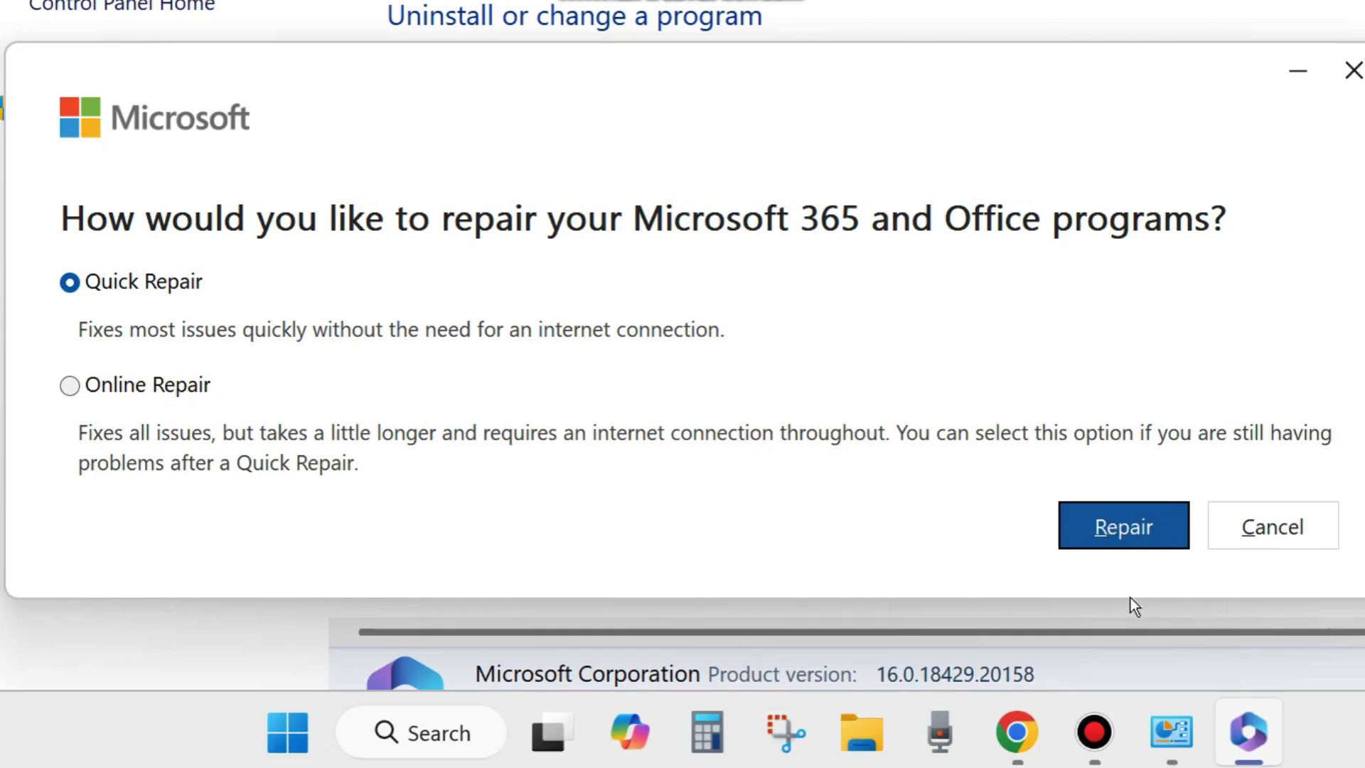
pyautogui.click(1353, 74)
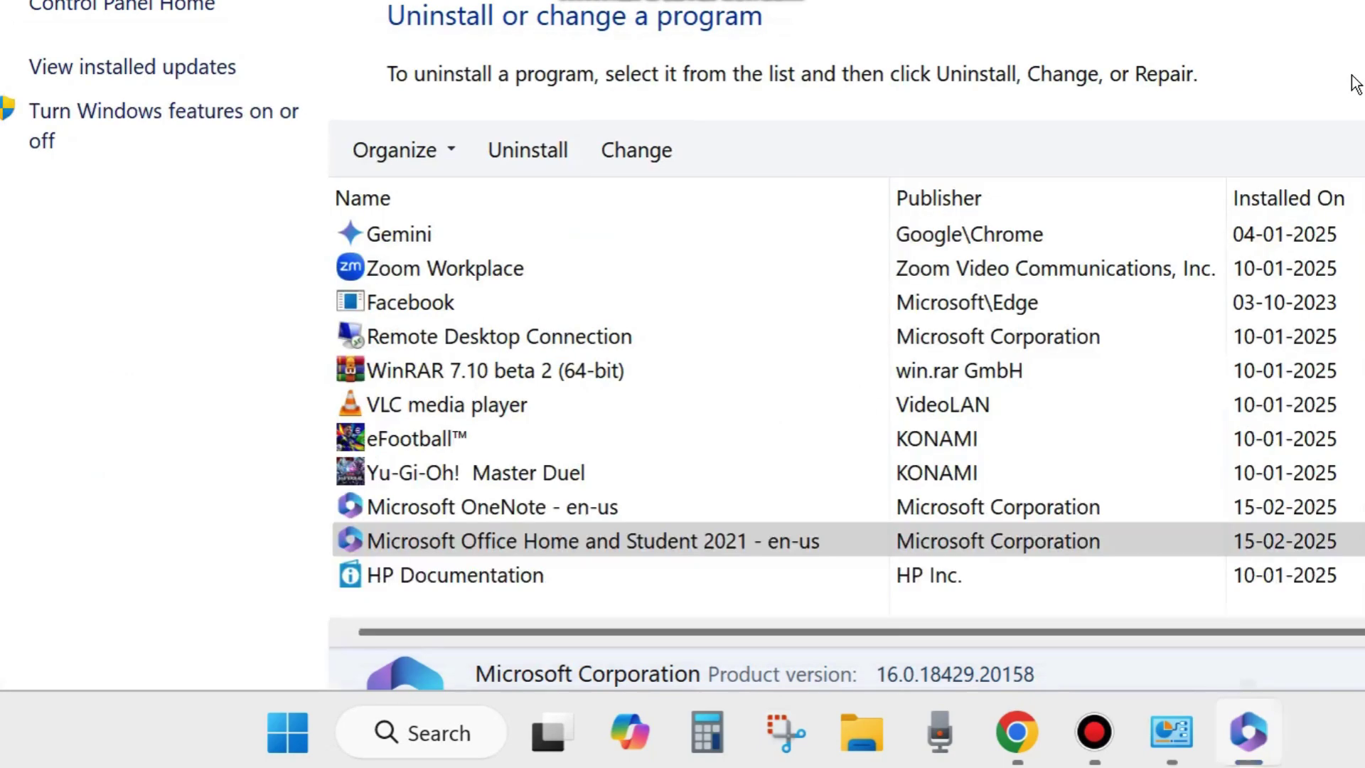
pyautogui.hotkey('alt', 'F4')
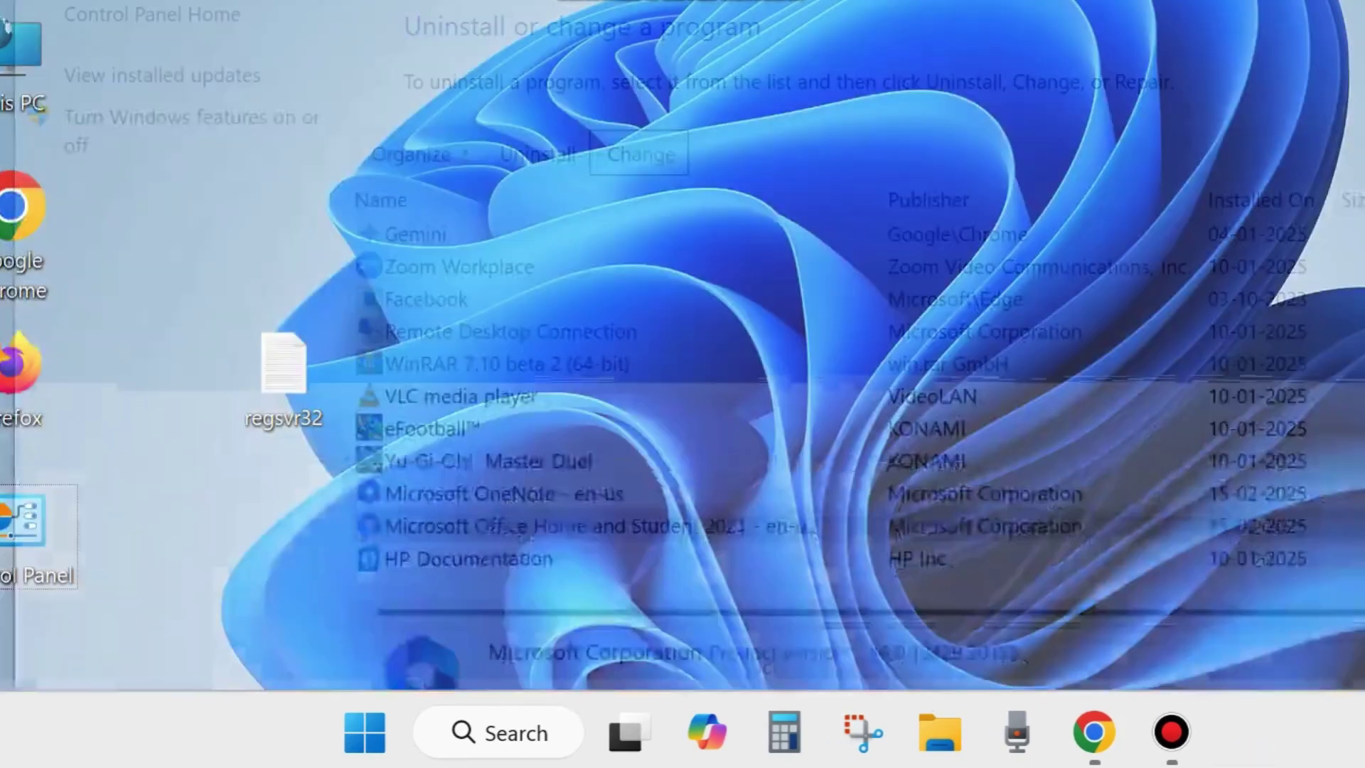
pyautogui.click(714, 185)
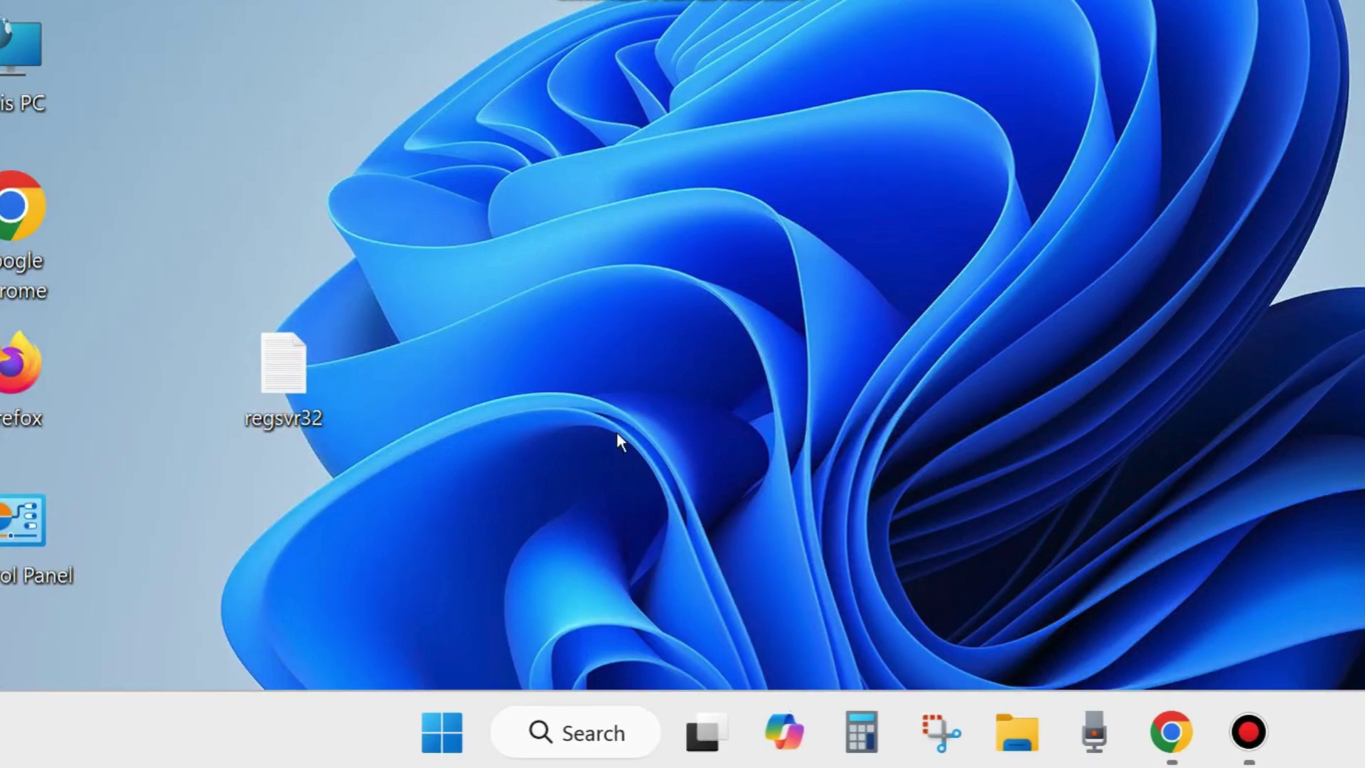
# Search Windows for "store trouble" and open Find and fix problems with Microsoft Store Apps.
pyautogui.click(590, 727)
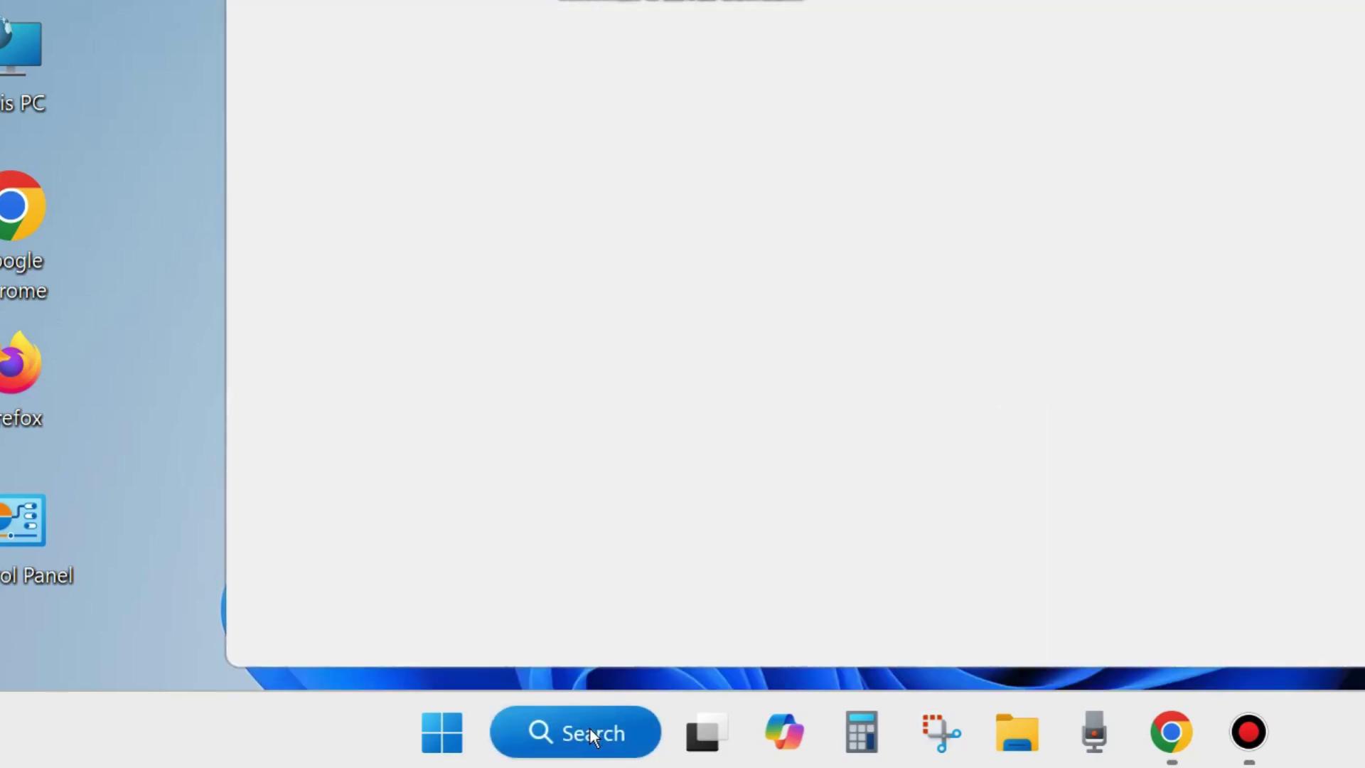
pyautogui.write('ore')
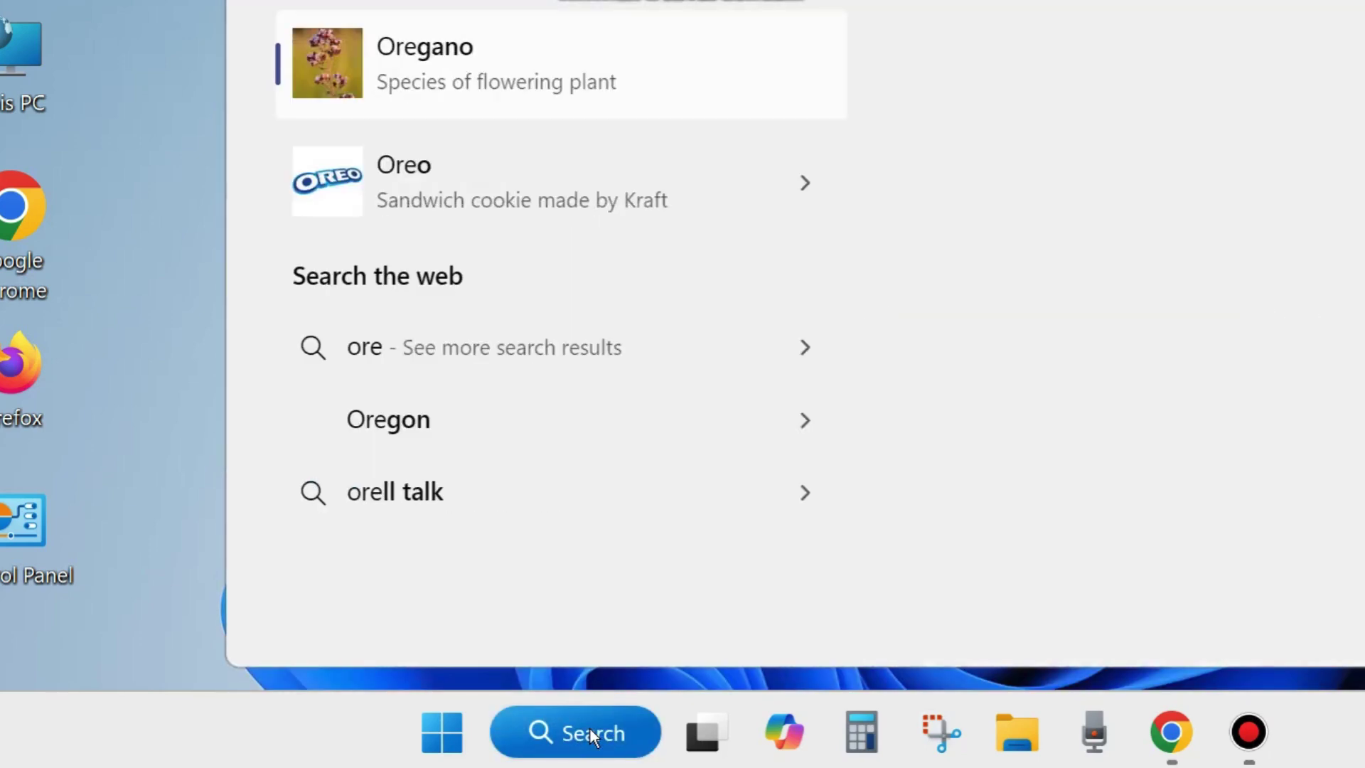
pyautogui.write(' troub')
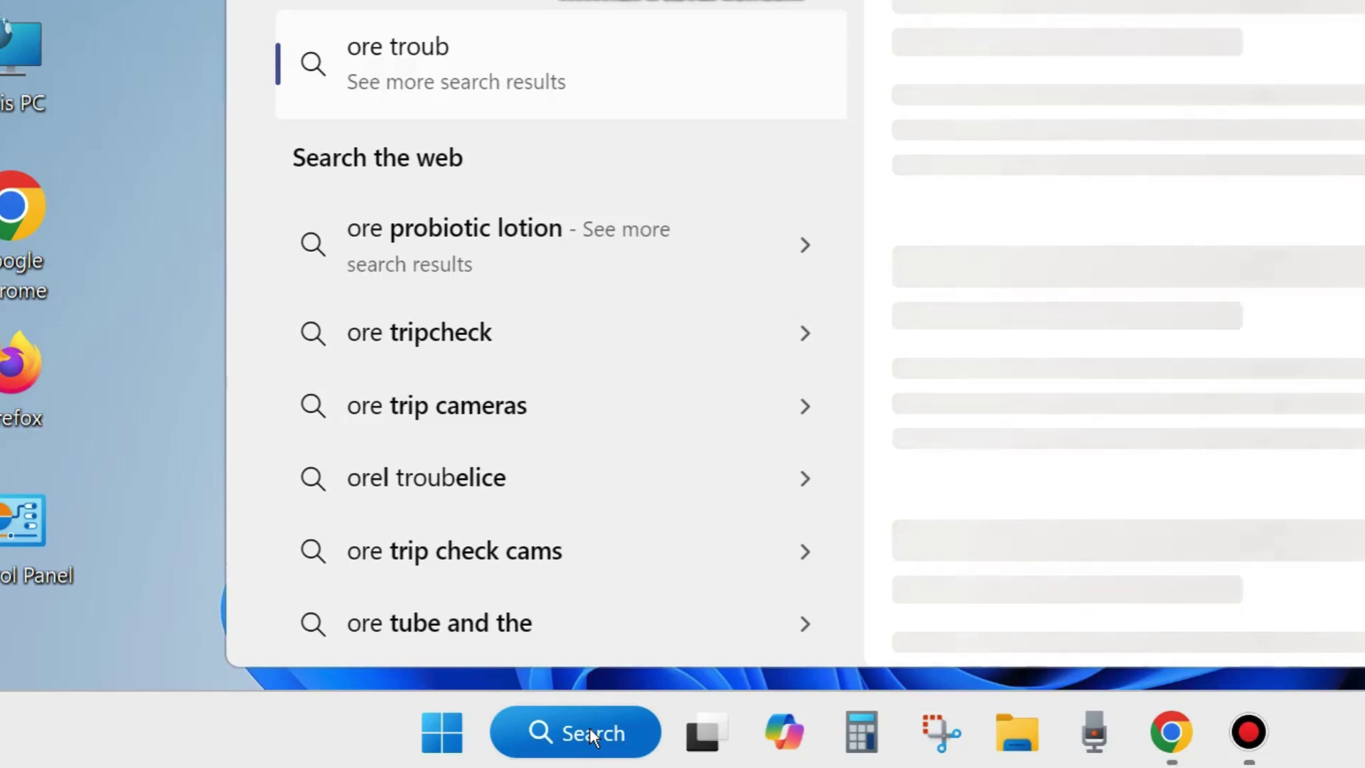
pyautogui.press('BackSpace')
pyautogui.press('BackSpace')
pyautogui.press('BackSpace')
pyautogui.press('BackSpace')
pyautogui.press('BackSpace')
pyautogui.press('BackSpace')
pyautogui.press('BackSpace')
pyautogui.press('BackSpace')
pyautogui.press('BackSpace')
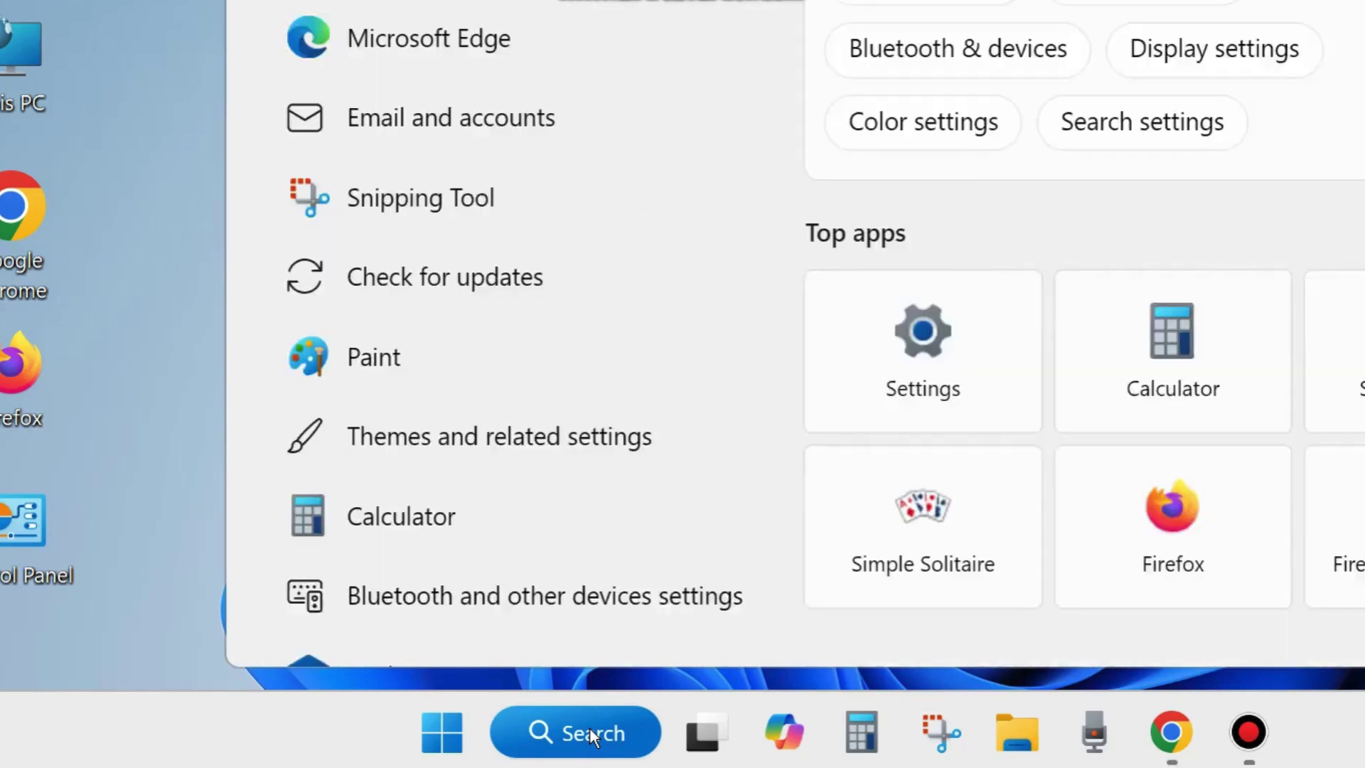
pyautogui.write('store tr')
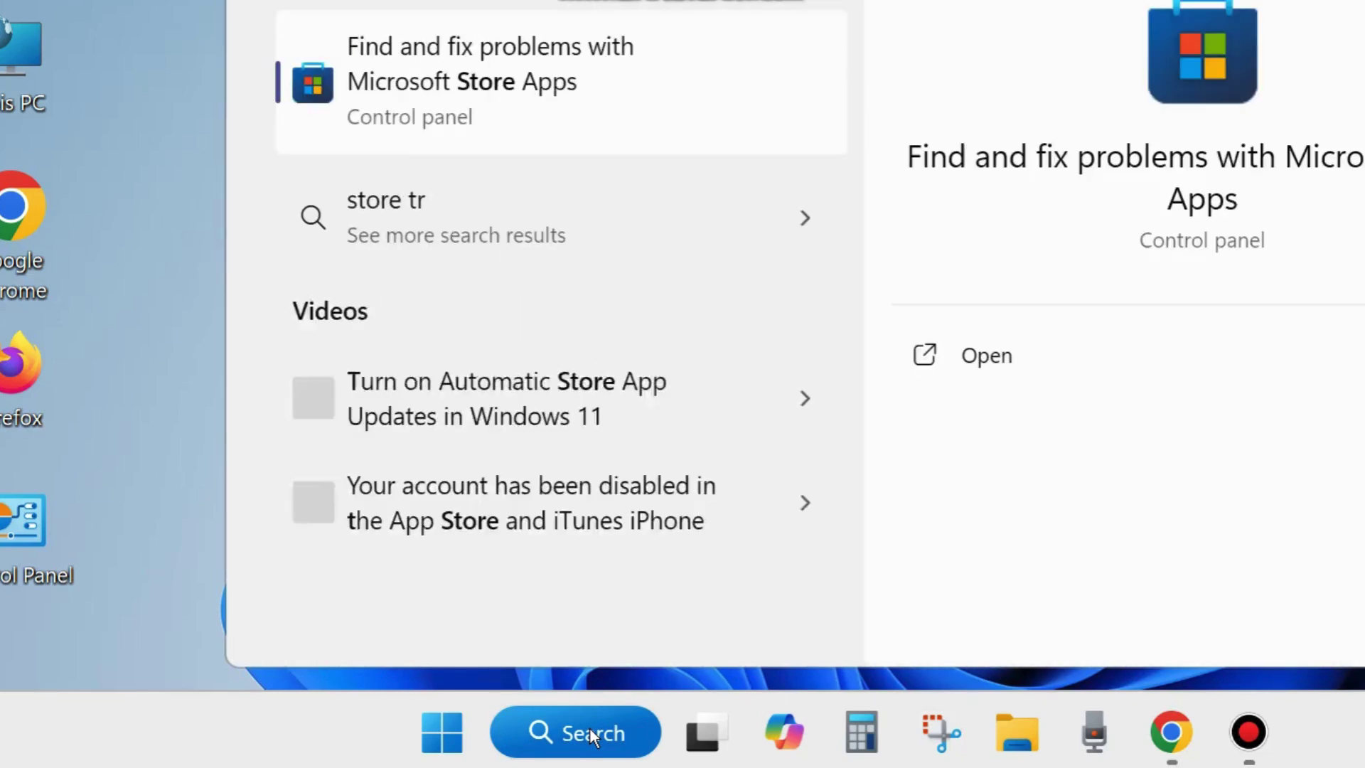
pyautogui.write('oub')
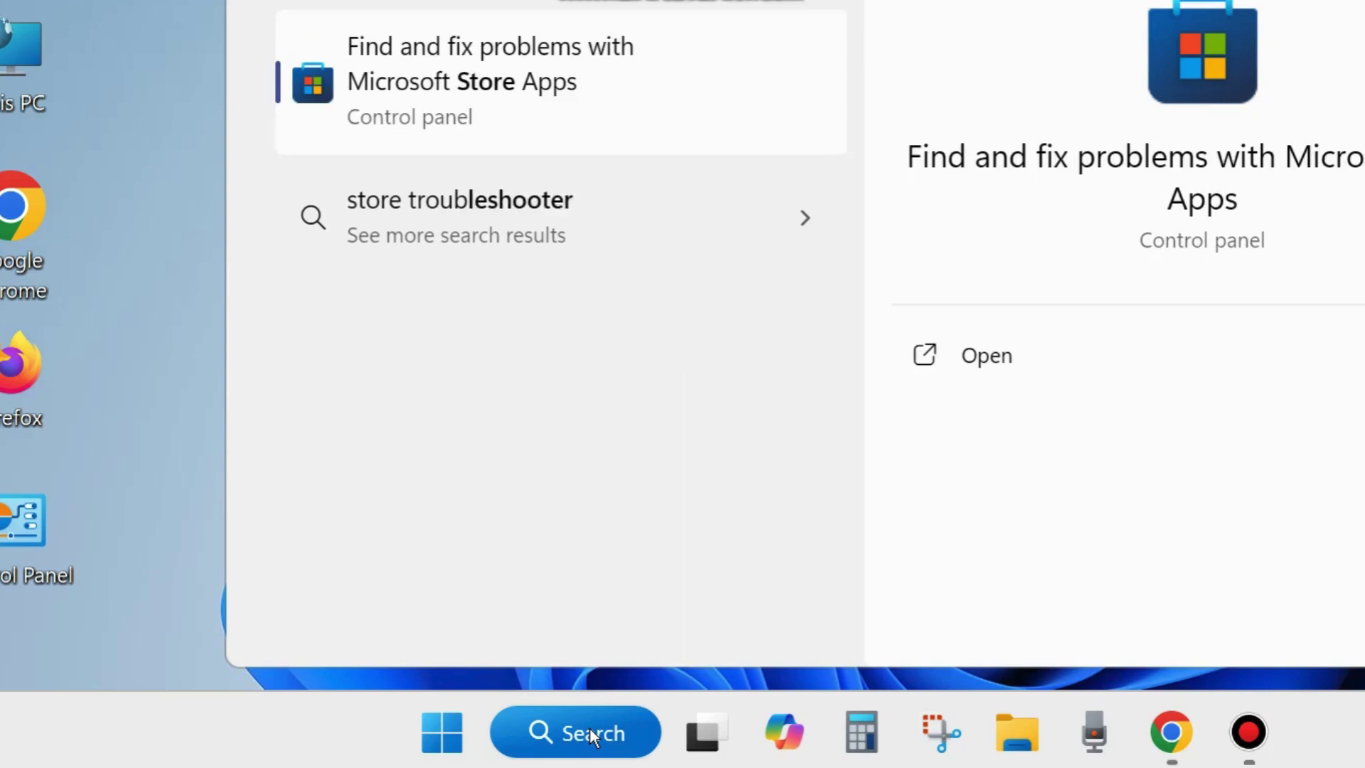
pyautogui.write('le')
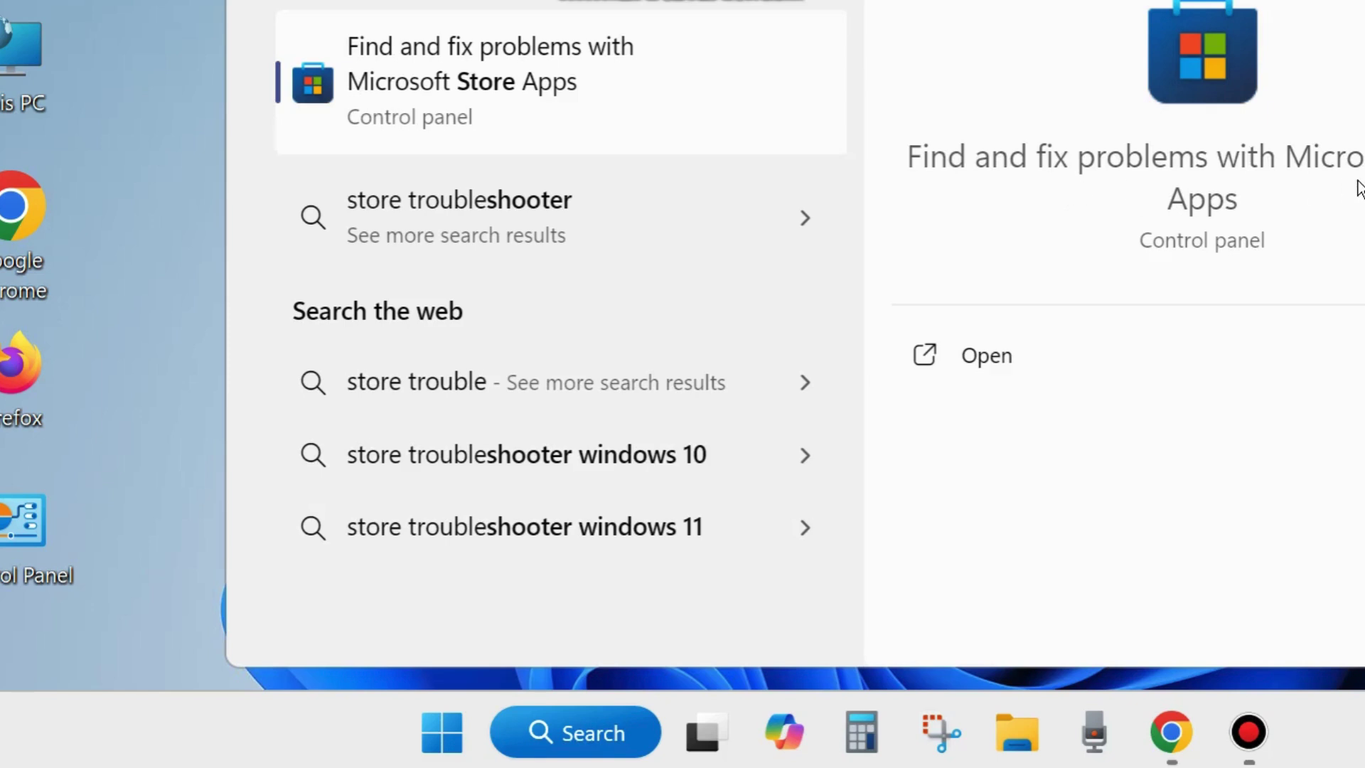
pyautogui.click(979, 357)
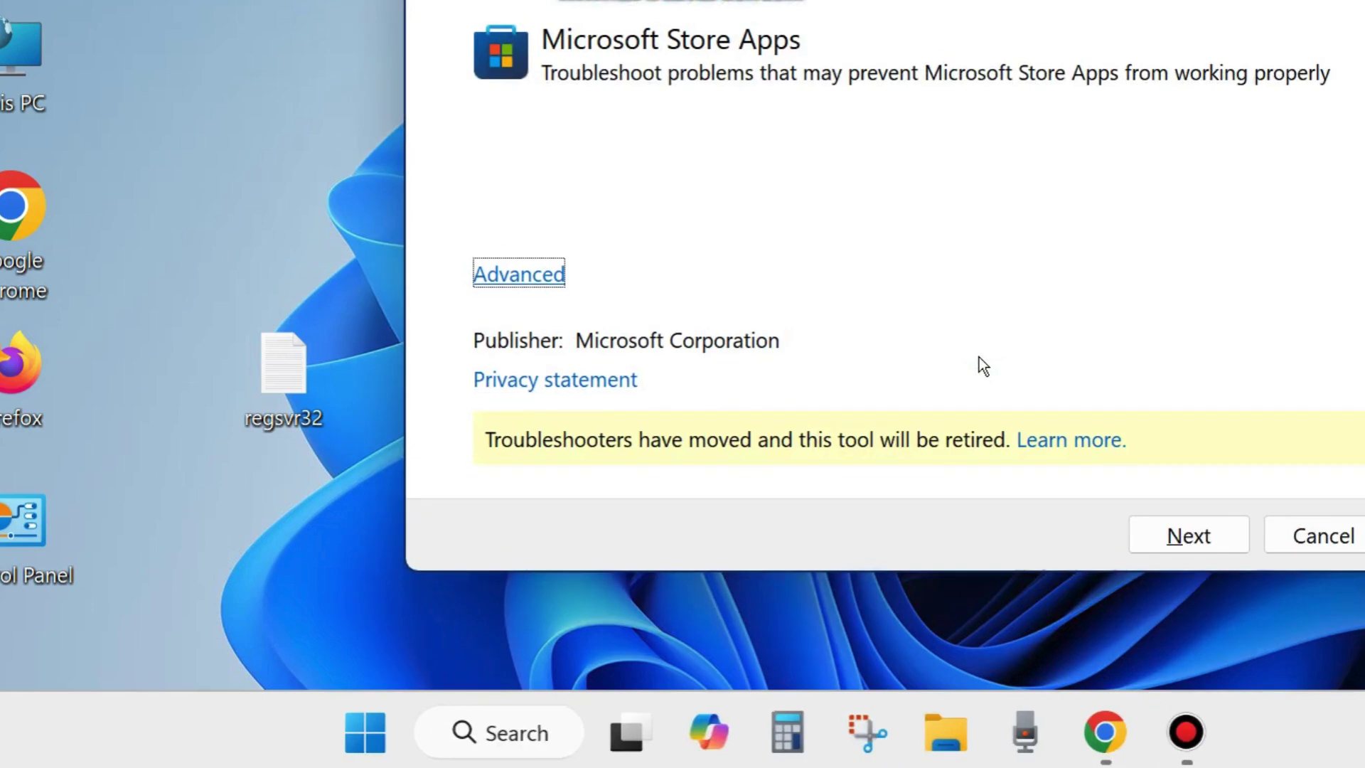
# Show the troubleshooter's advanced options and start detecting problems with Apply repairs automatically enabled.
pyautogui.moveTo(998, 0); pyautogui.dragTo(814, 29)
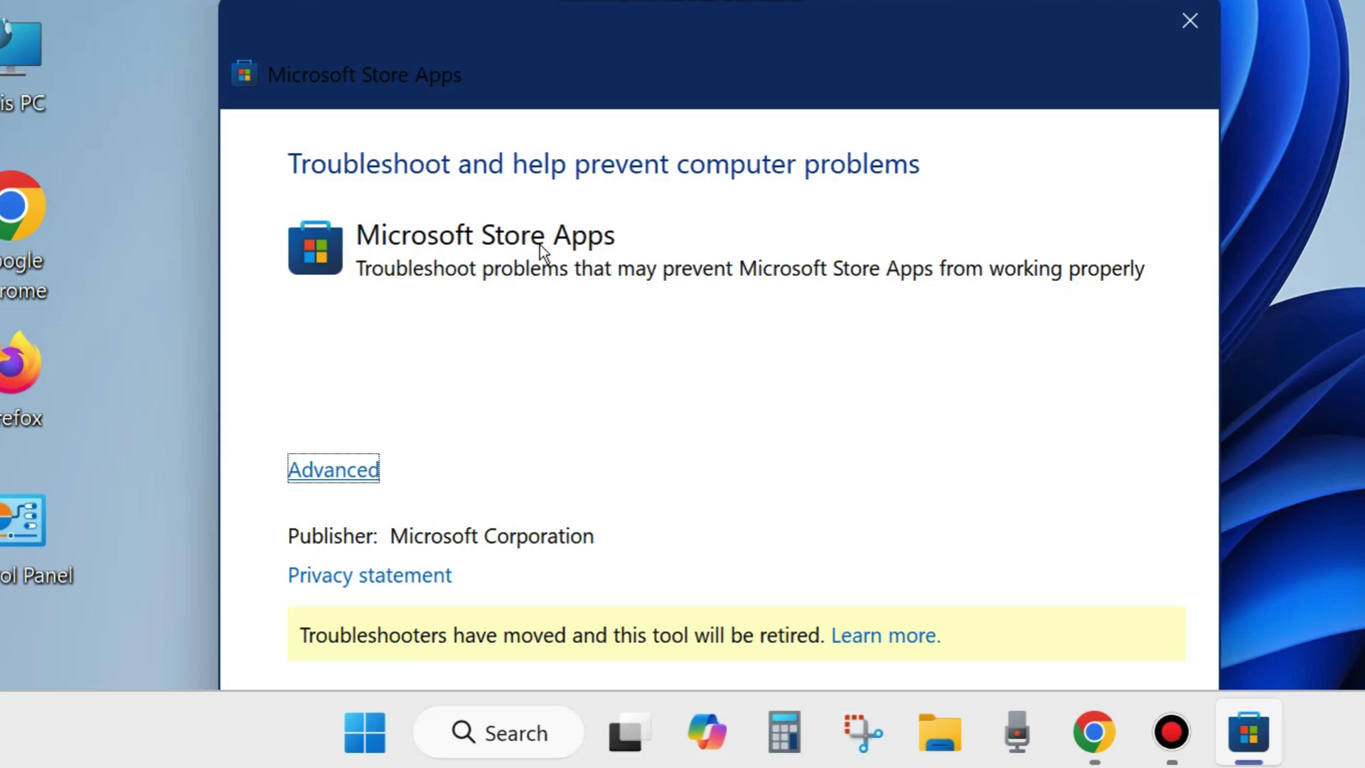
pyautogui.click(325, 470)
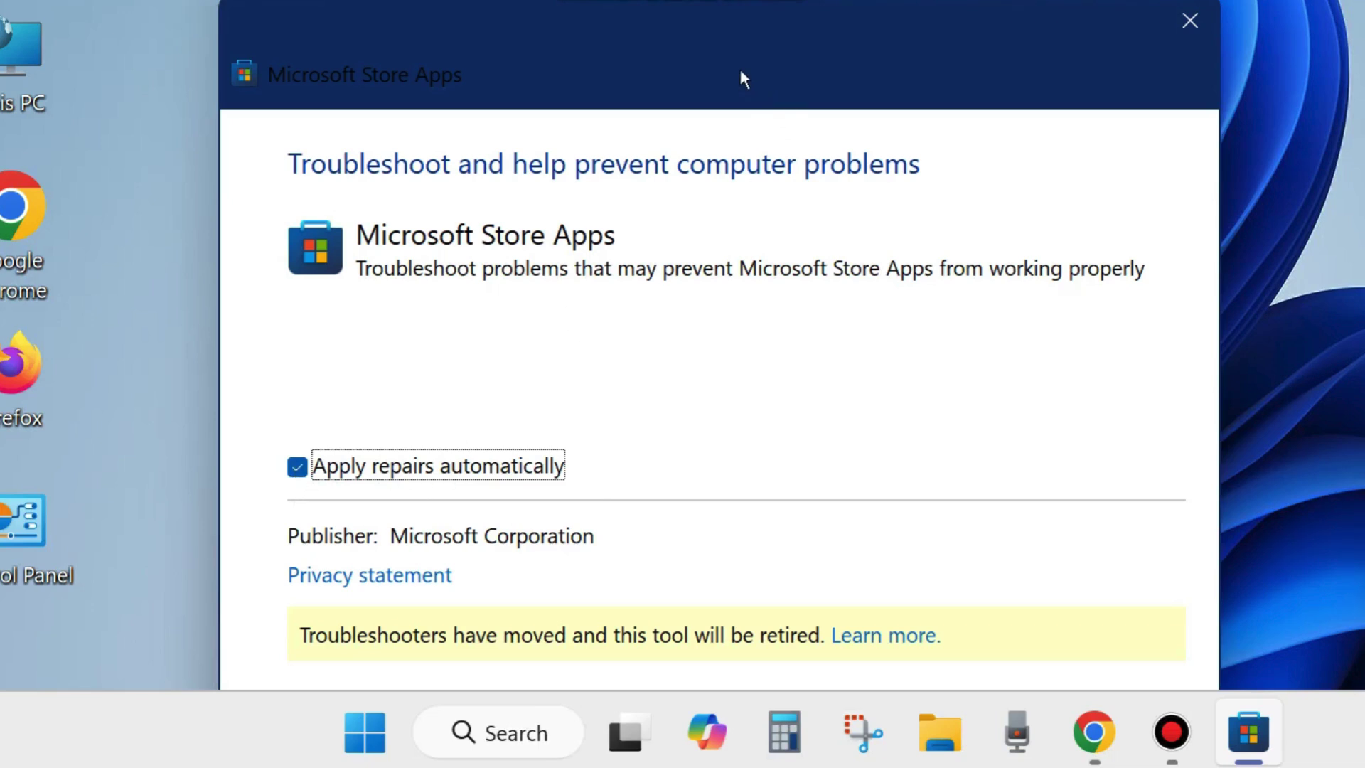
pyautogui.moveTo(737, 76); pyautogui.dragTo(771, 6)
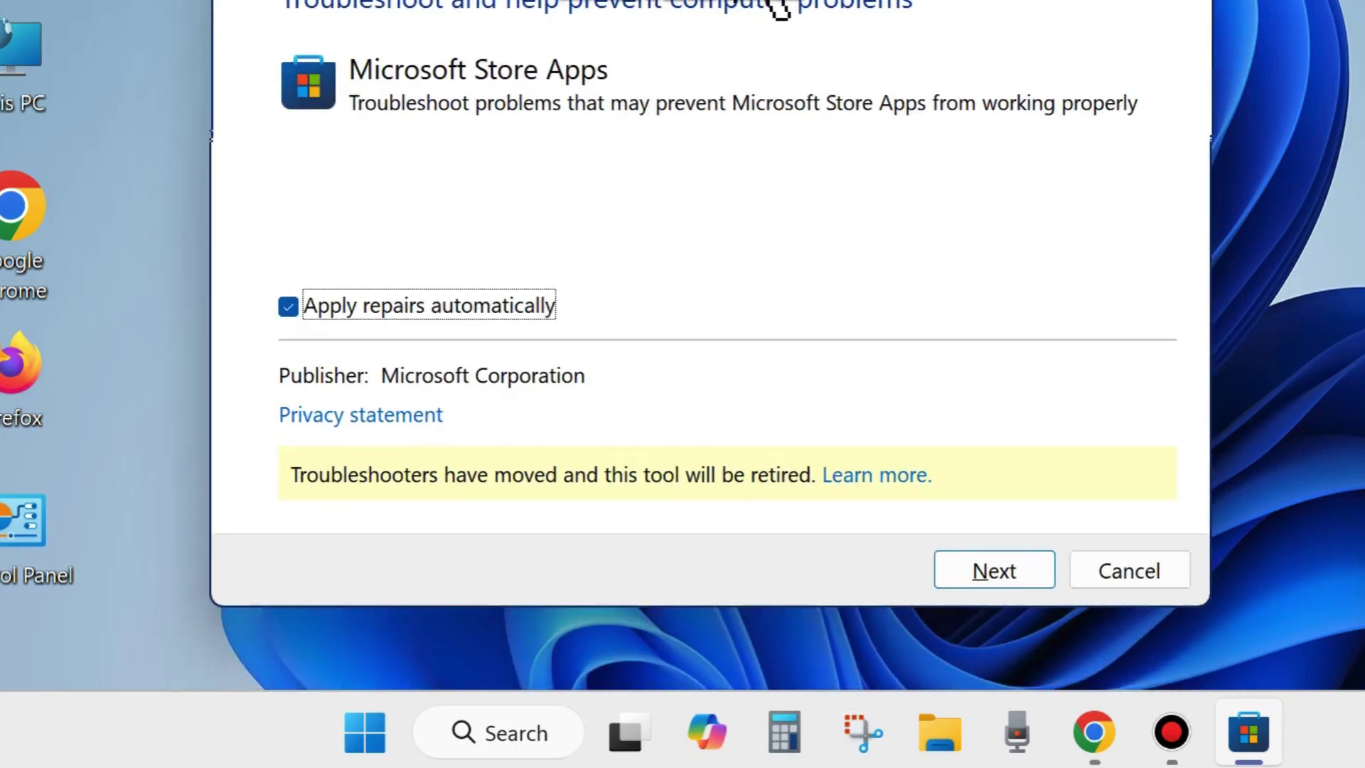
pyautogui.click(992, 566)
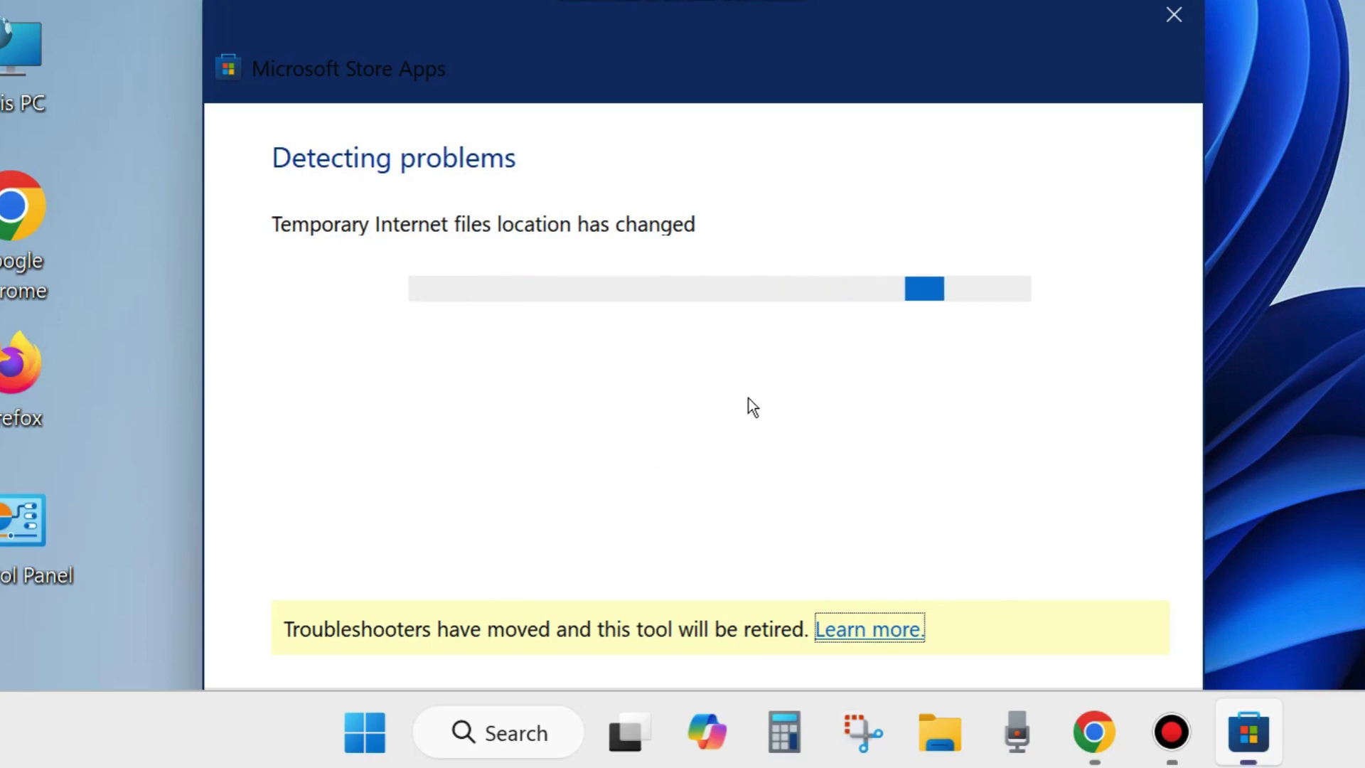
# Close the Microsoft Store Apps troubleshooter and open the Windows (C:) drive in File Explorer.
pyautogui.click(1174, 15)
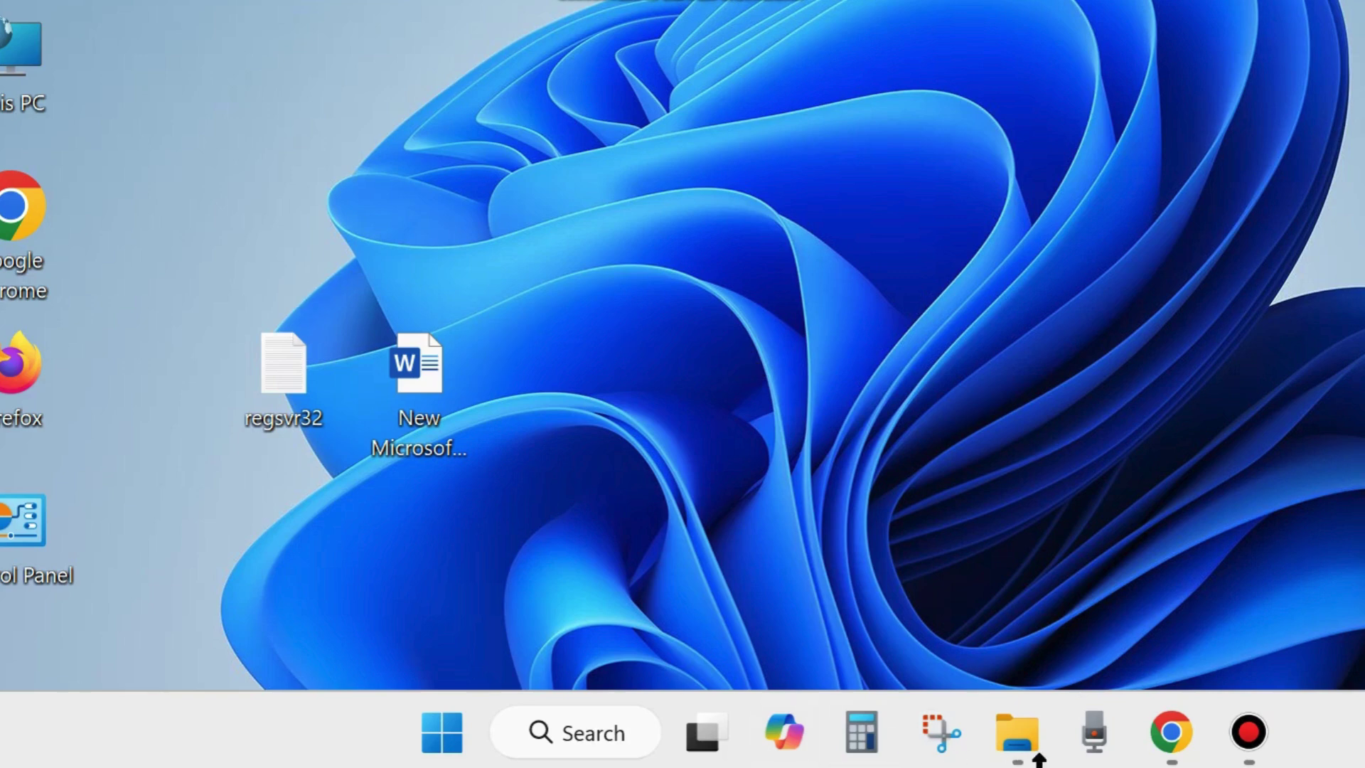
pyautogui.click(1022, 732)
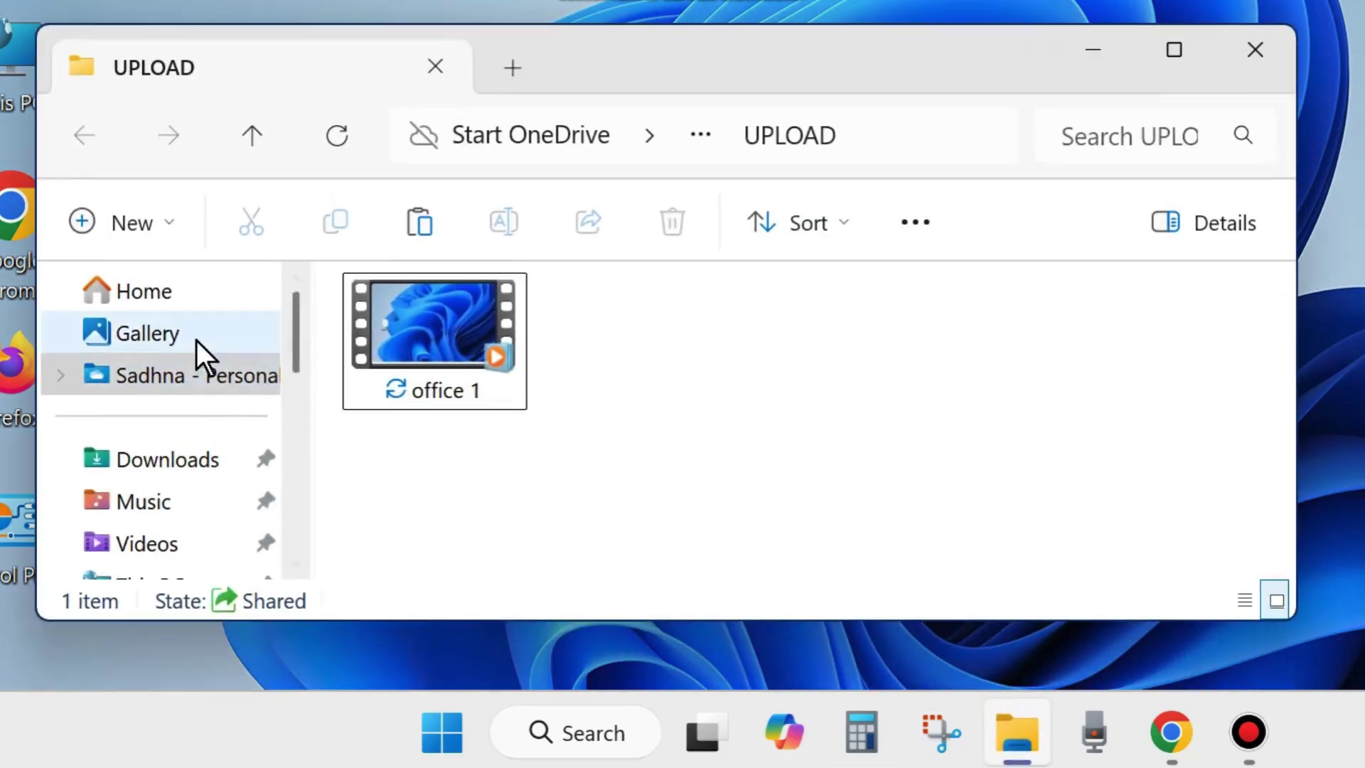
pyautogui.scroll(-5, 142, 498)
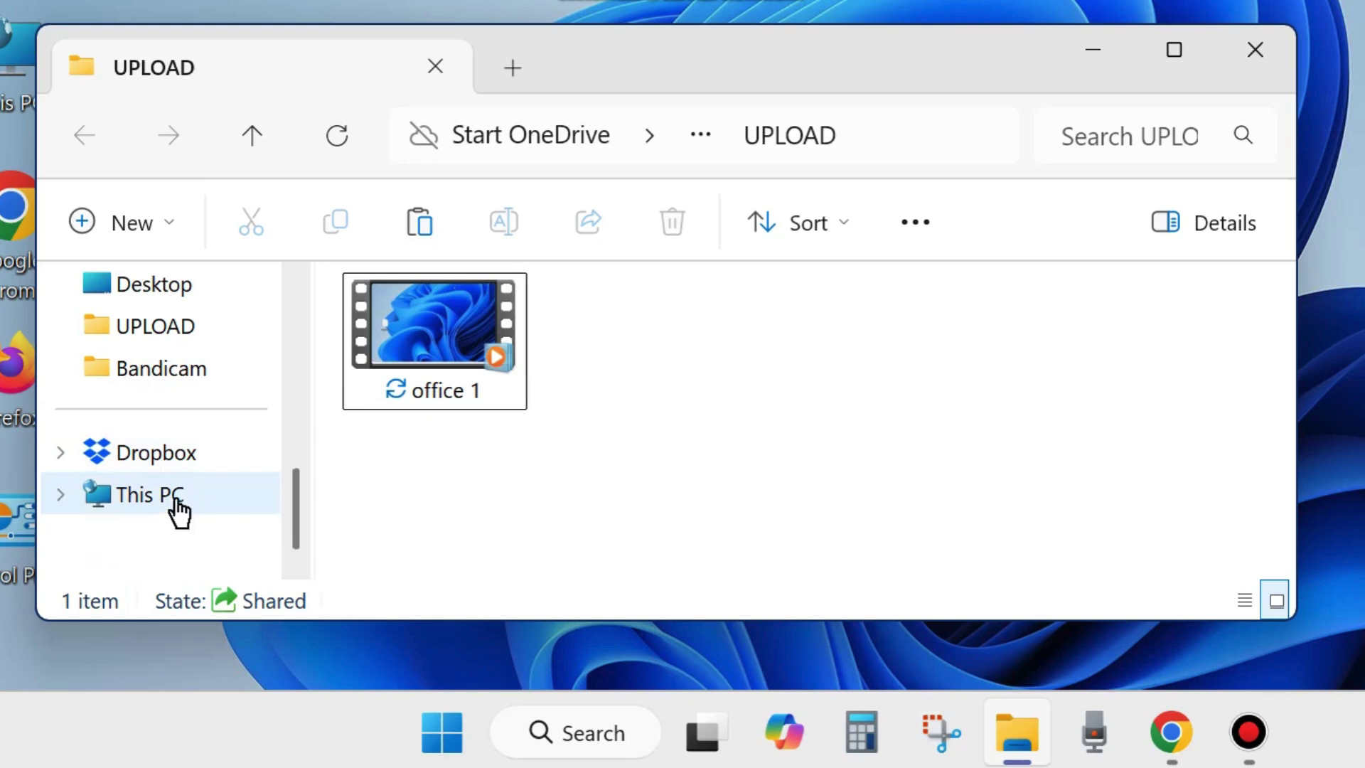
pyautogui.click(172, 496)
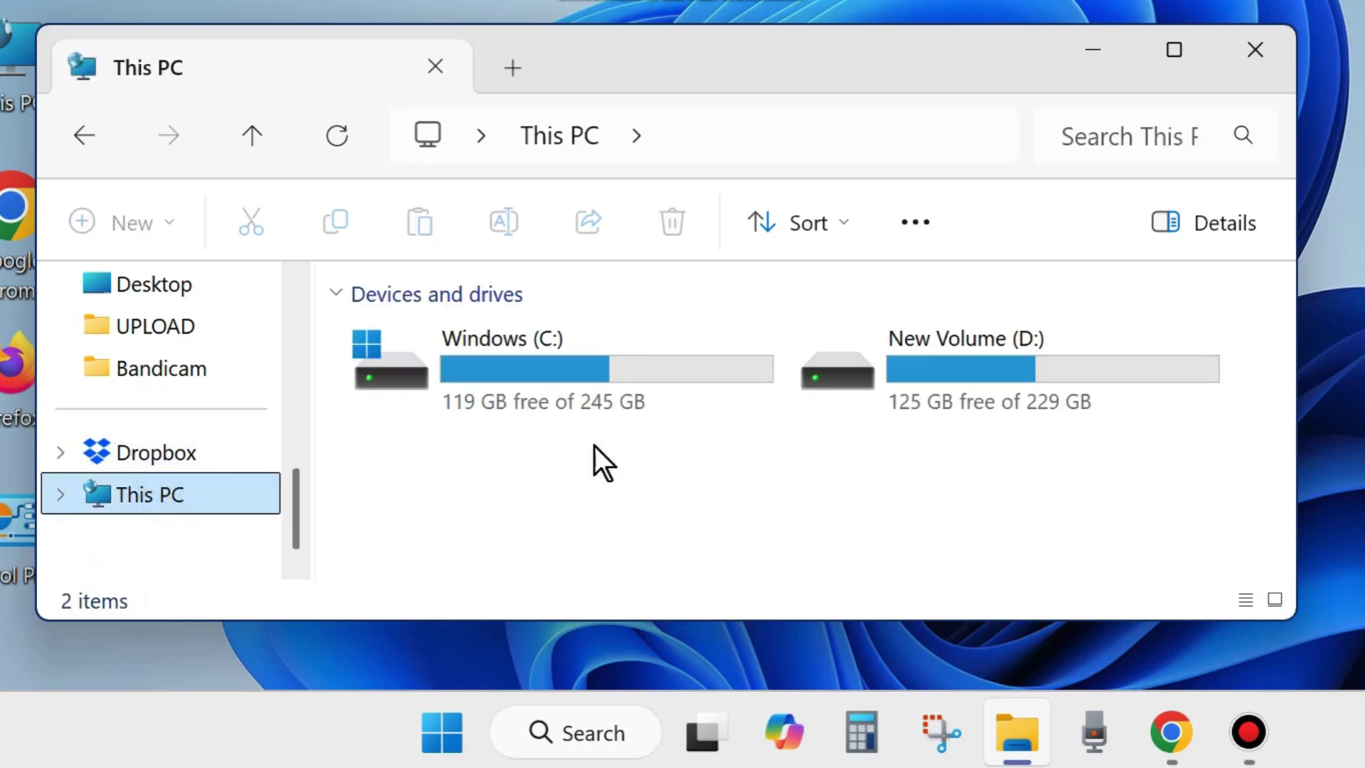
pyautogui.doubleClick(462, 378)
# Go into the Users folder, open the personal user profile folder and open its AppData folder.
pyautogui.scroll(-3, 561, 469)
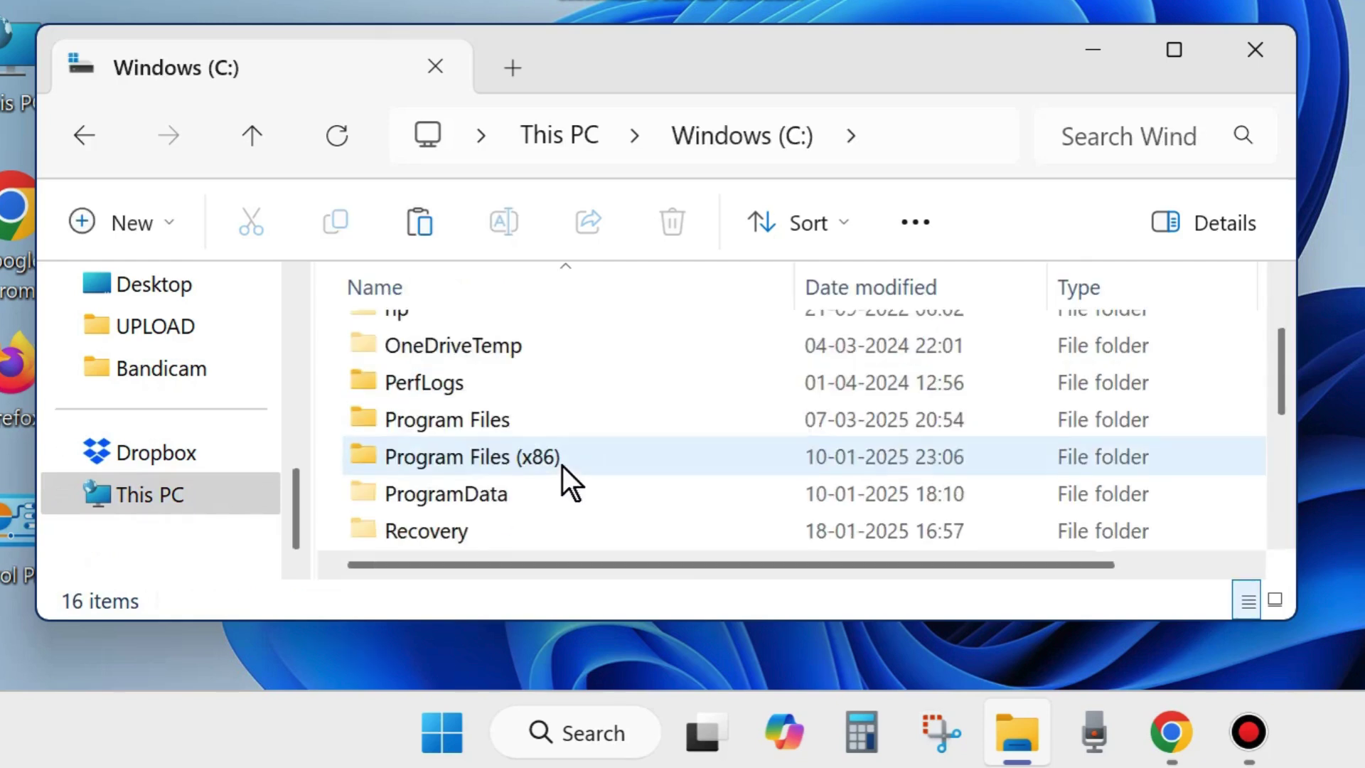
pyautogui.click(409, 384)
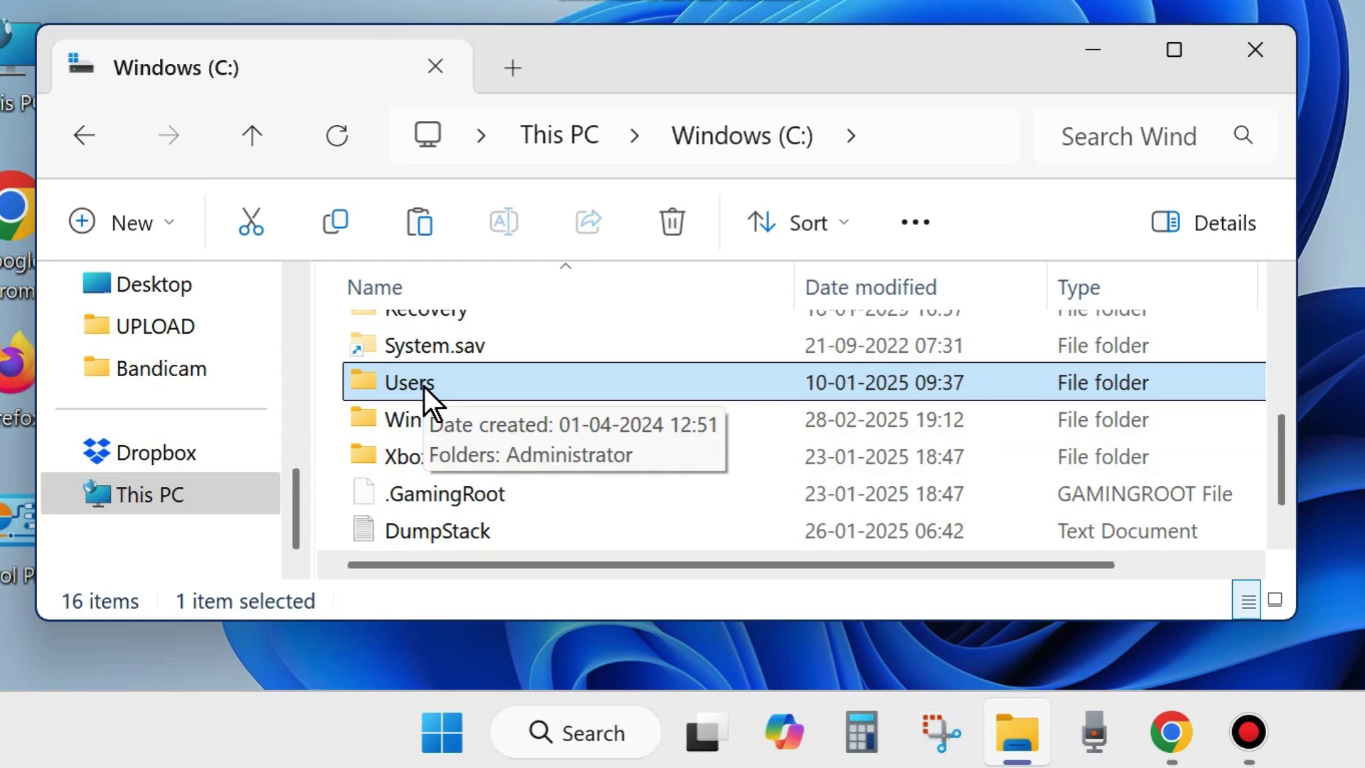
pyautogui.doubleClick(423, 386)
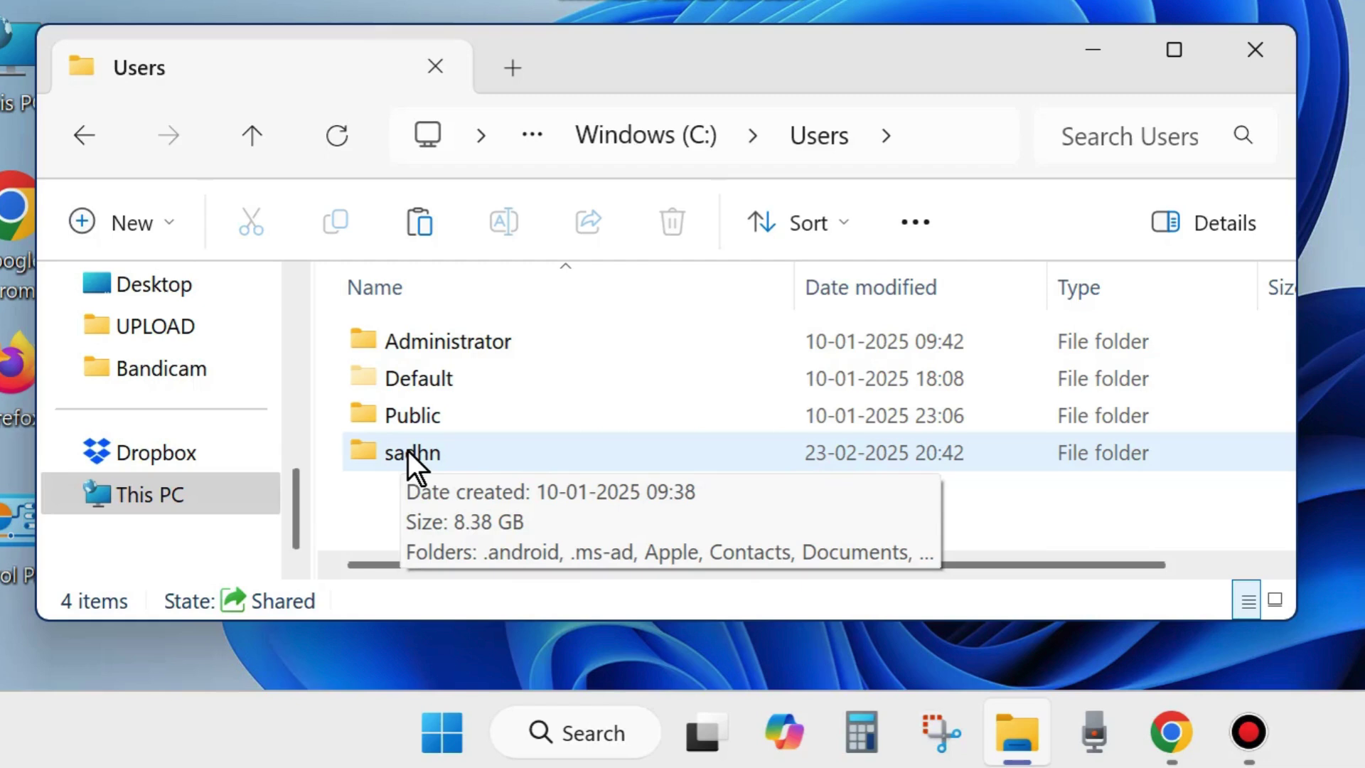
pyautogui.doubleClick(408, 450)
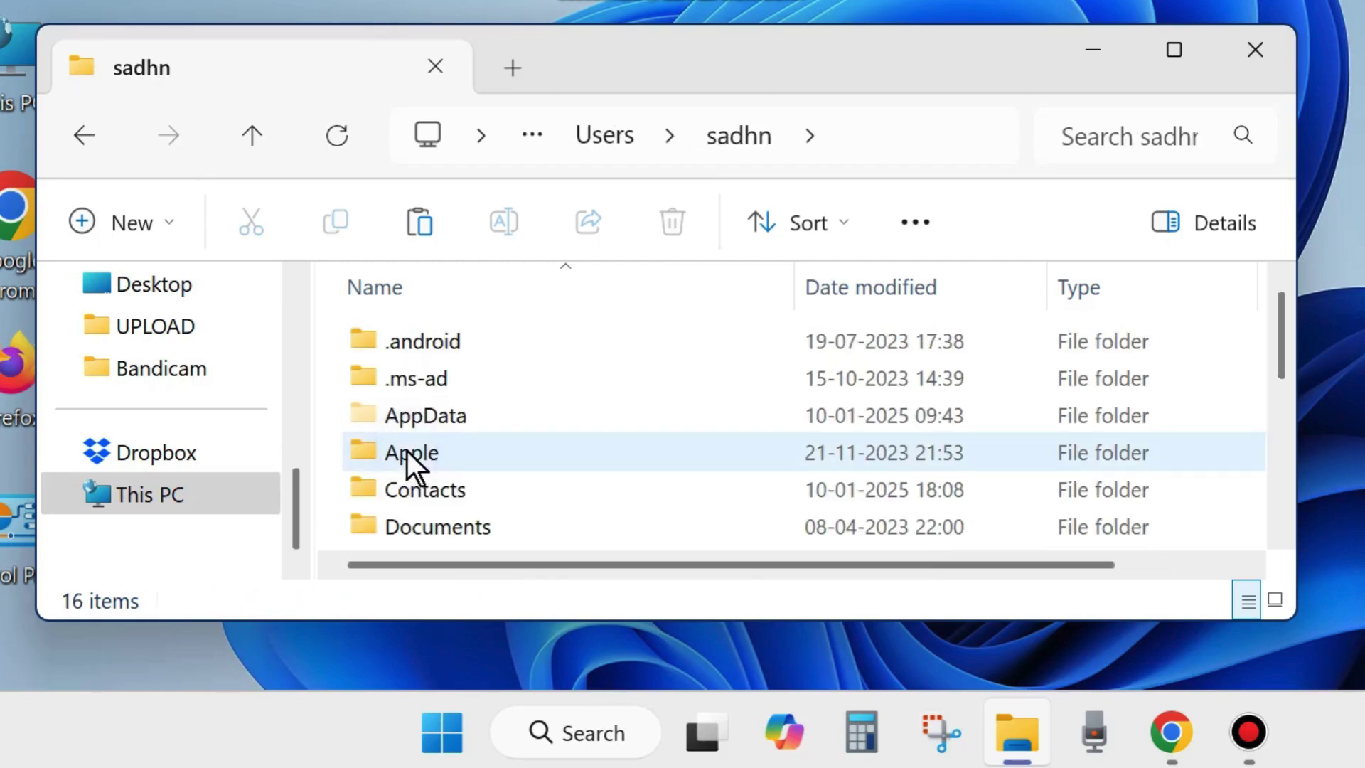
pyautogui.doubleClick(459, 420)
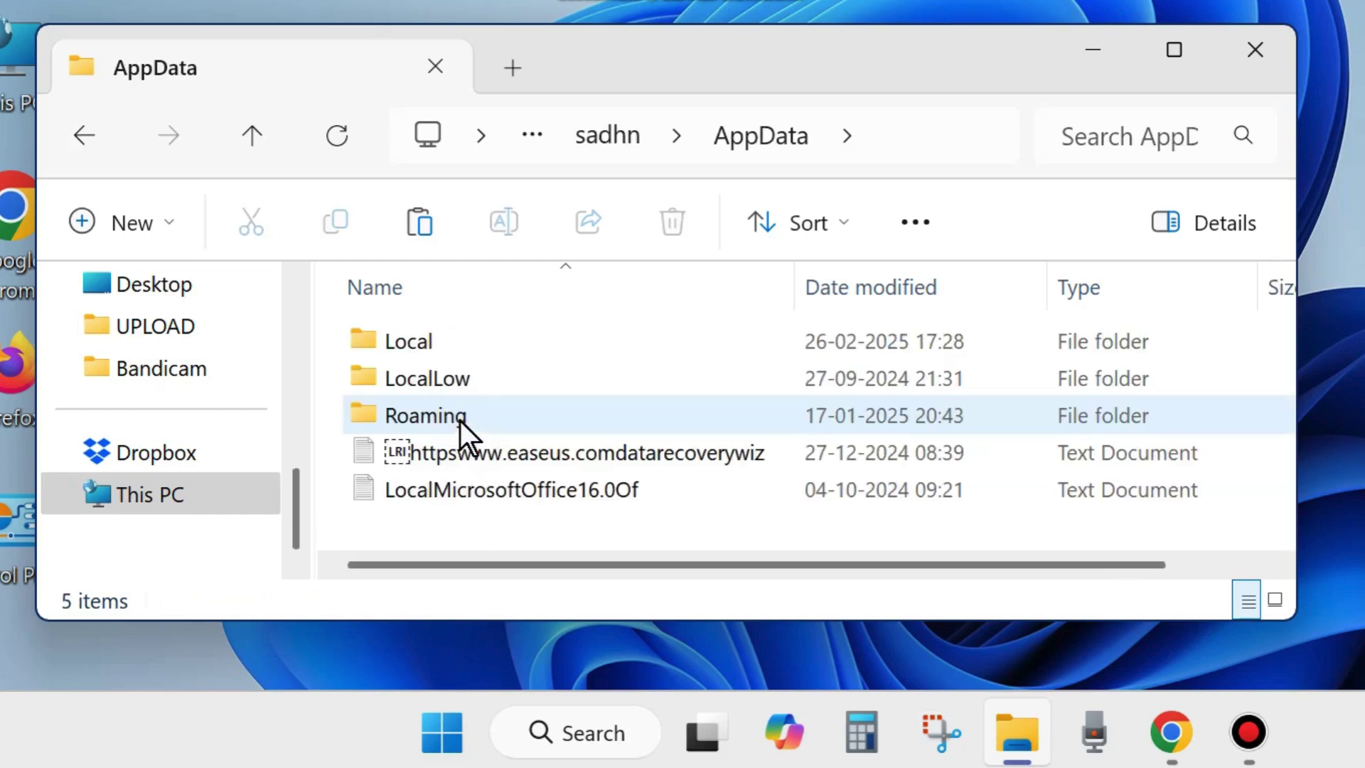
# Open the Local folder inside AppData and go into its Microsoft folder.
pyautogui.click(411, 341)
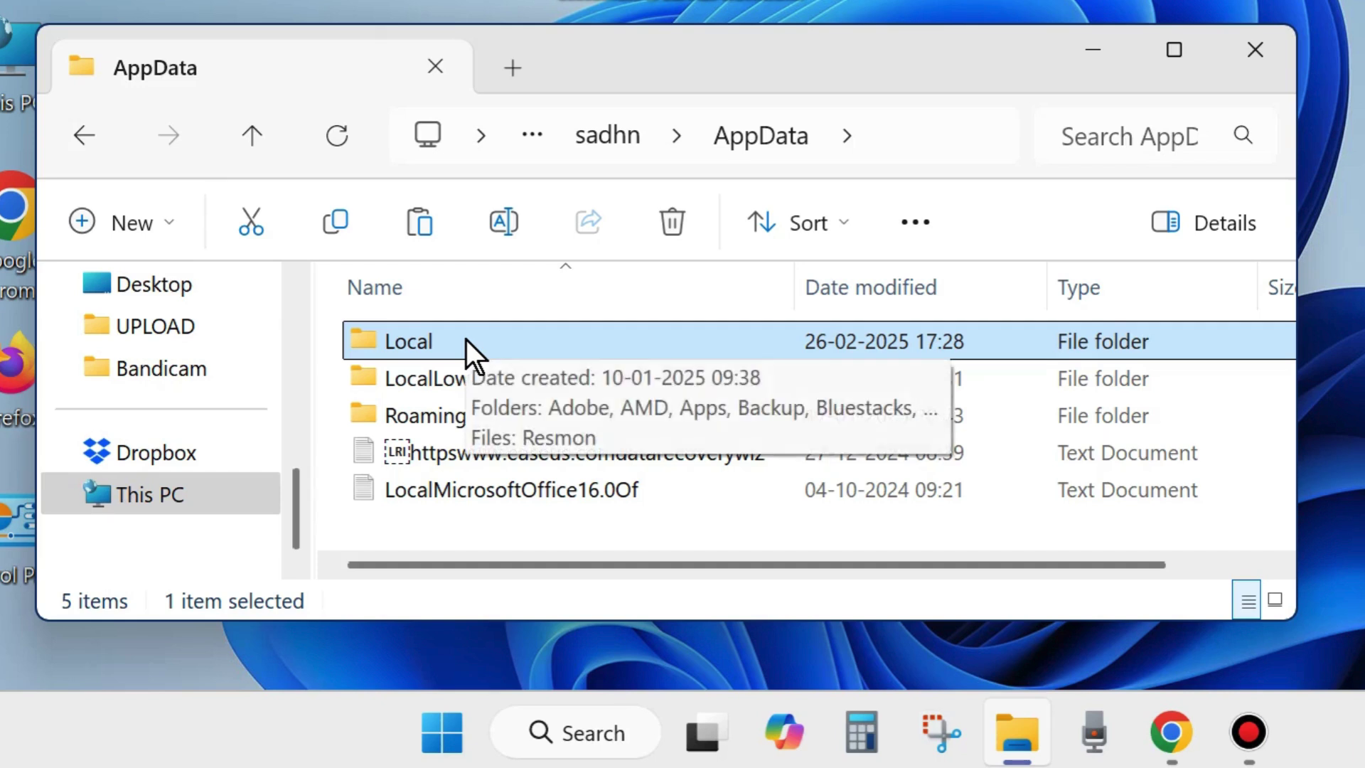
pyautogui.doubleClick(467, 340)
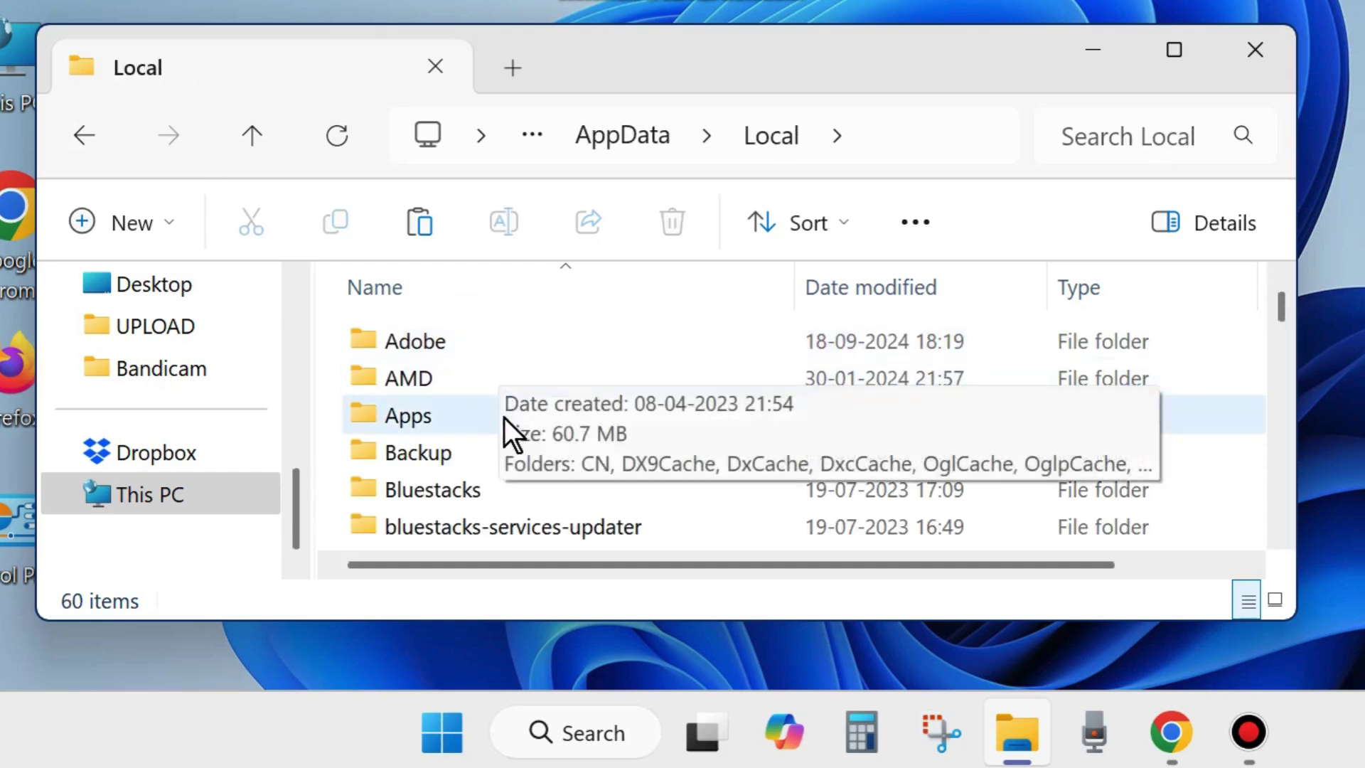
pyautogui.scroll(-5, 495, 469)
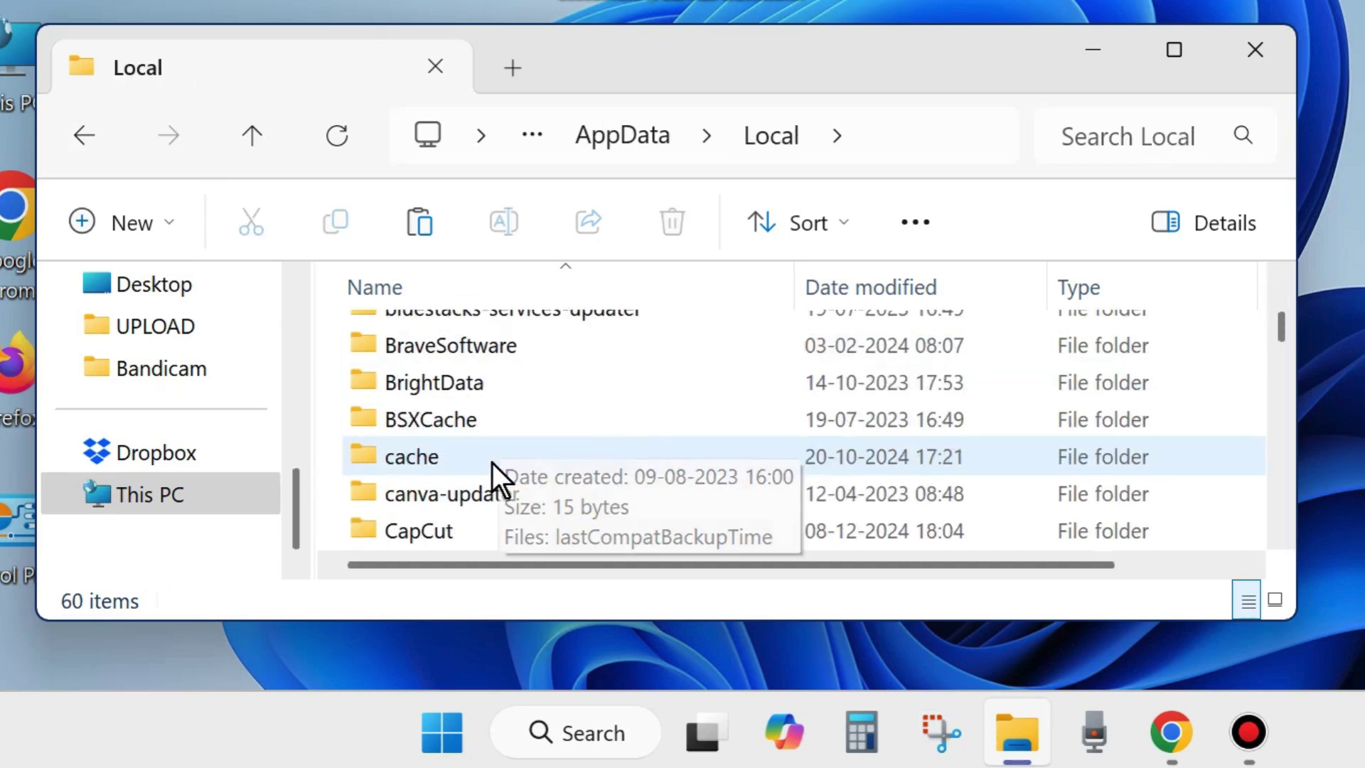
pyautogui.scroll(-7, 492, 462)
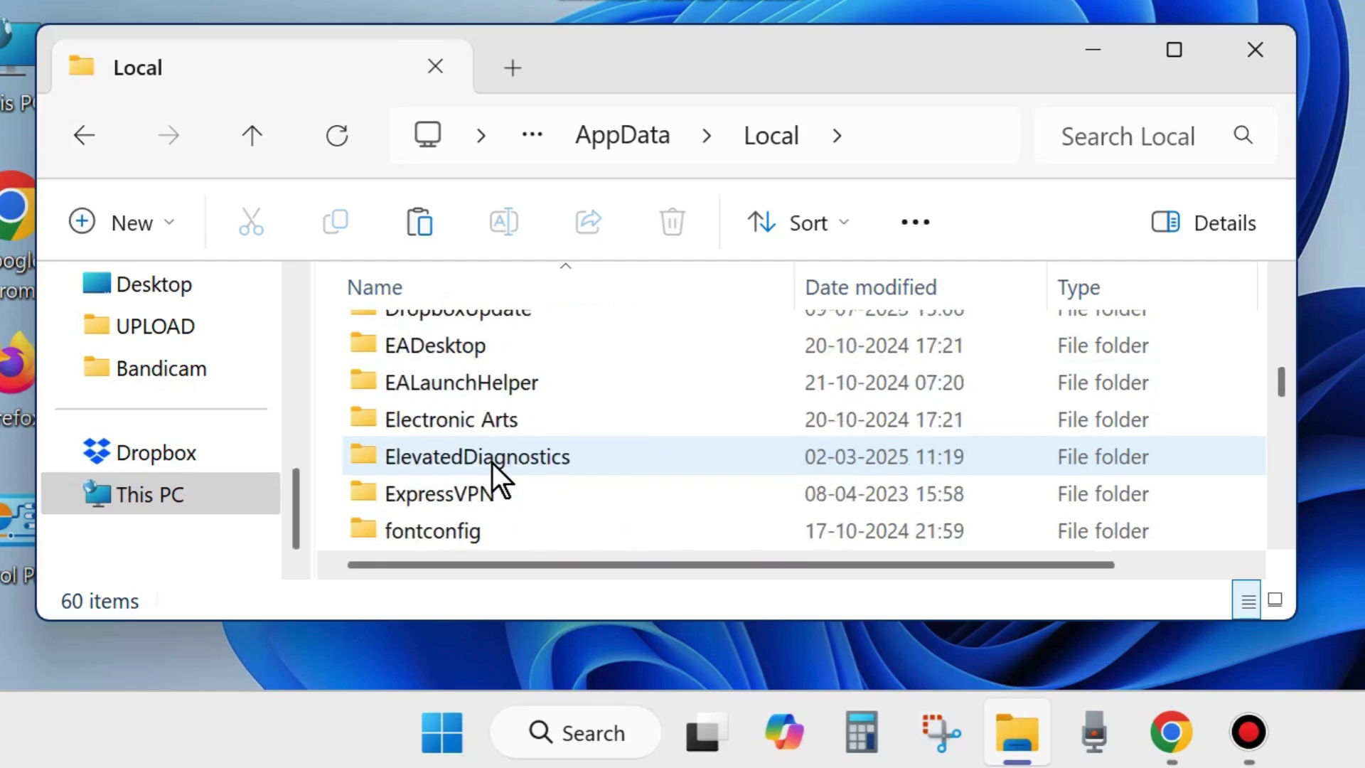
pyautogui.click(437, 458)
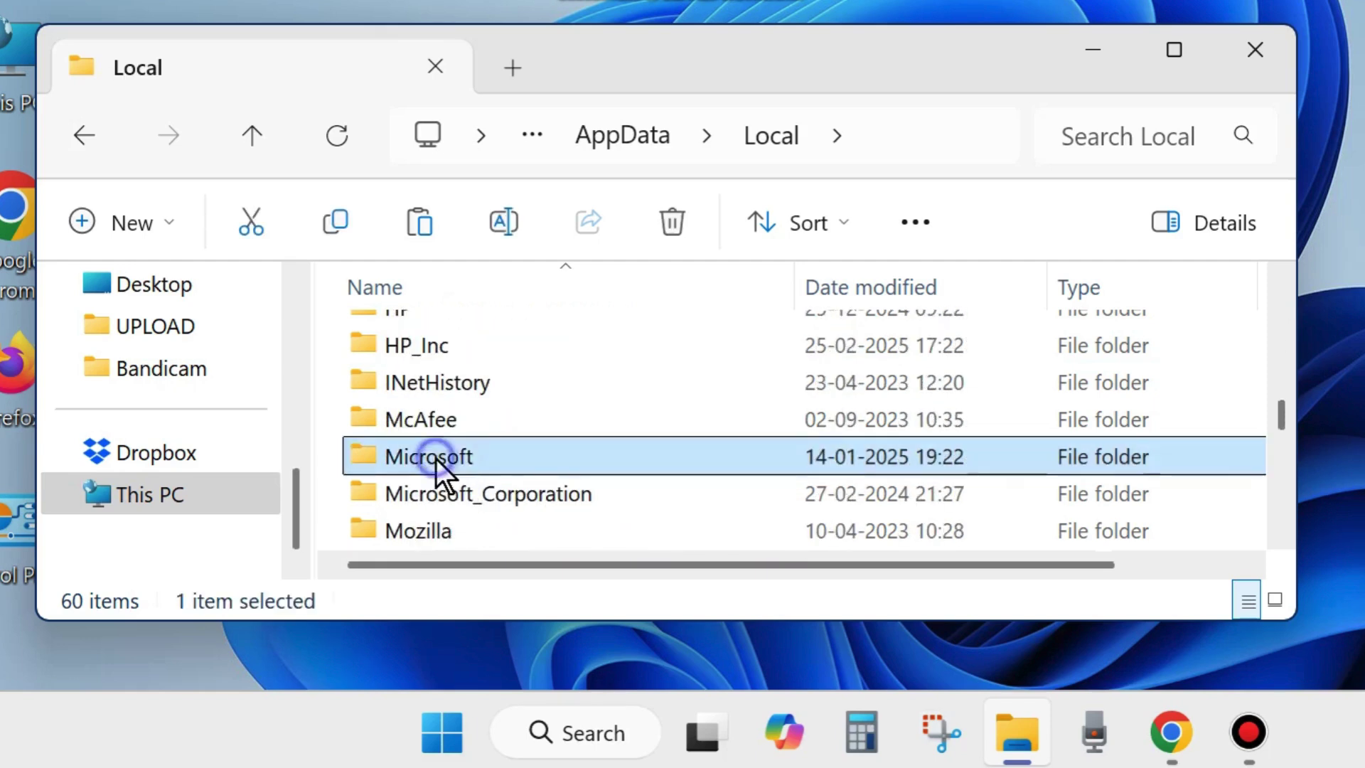
pyautogui.doubleClick(493, 459)
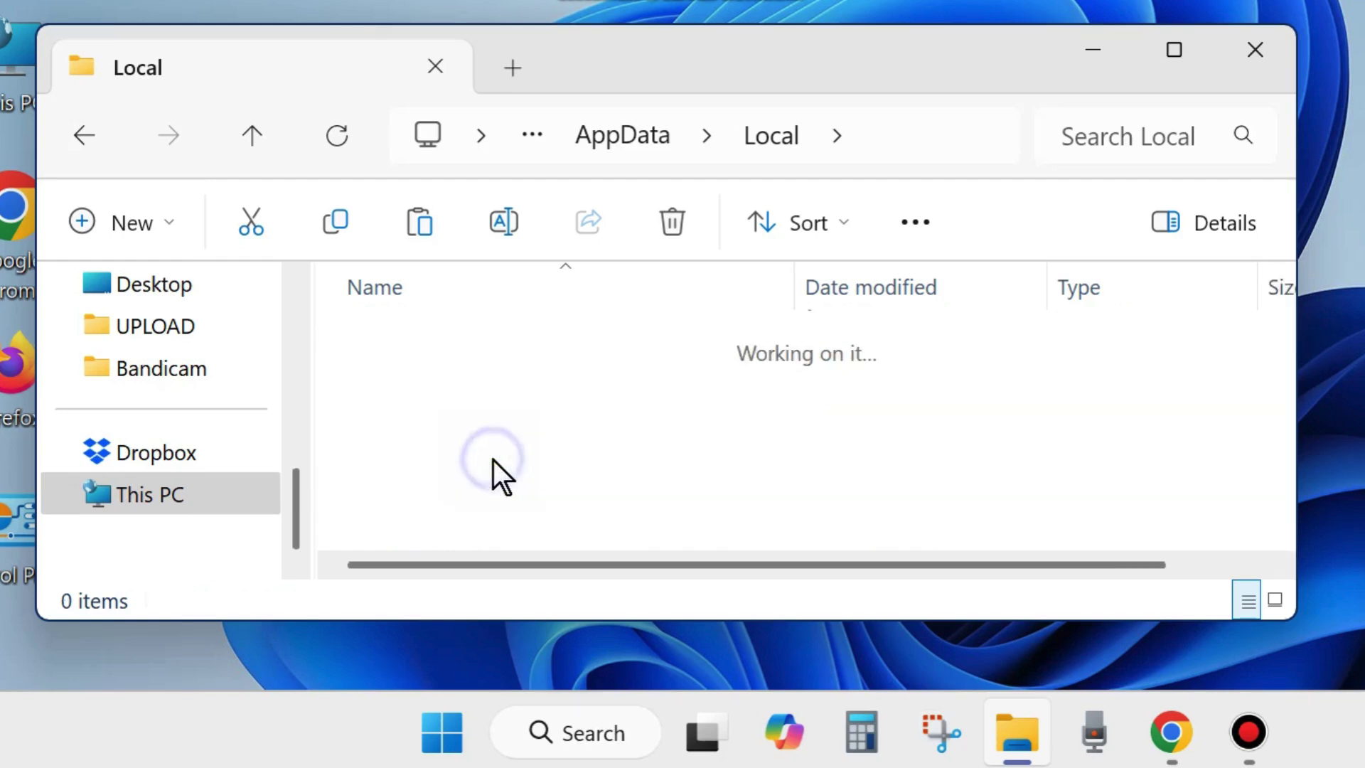
# Open the Office folder inside the Microsoft folder and go into its 16.0 folder.
pyautogui.scroll(-4, 523, 475)
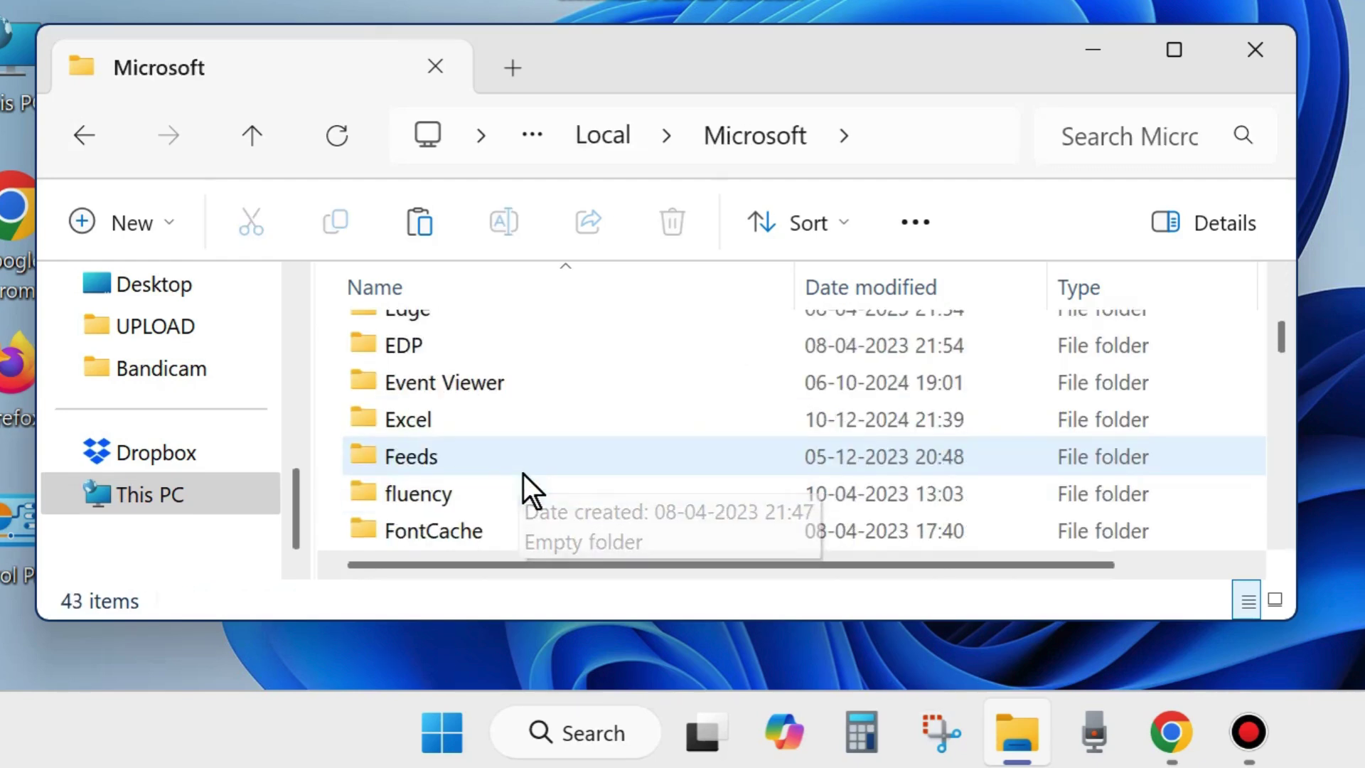
pyautogui.scroll(-2, 523, 473)
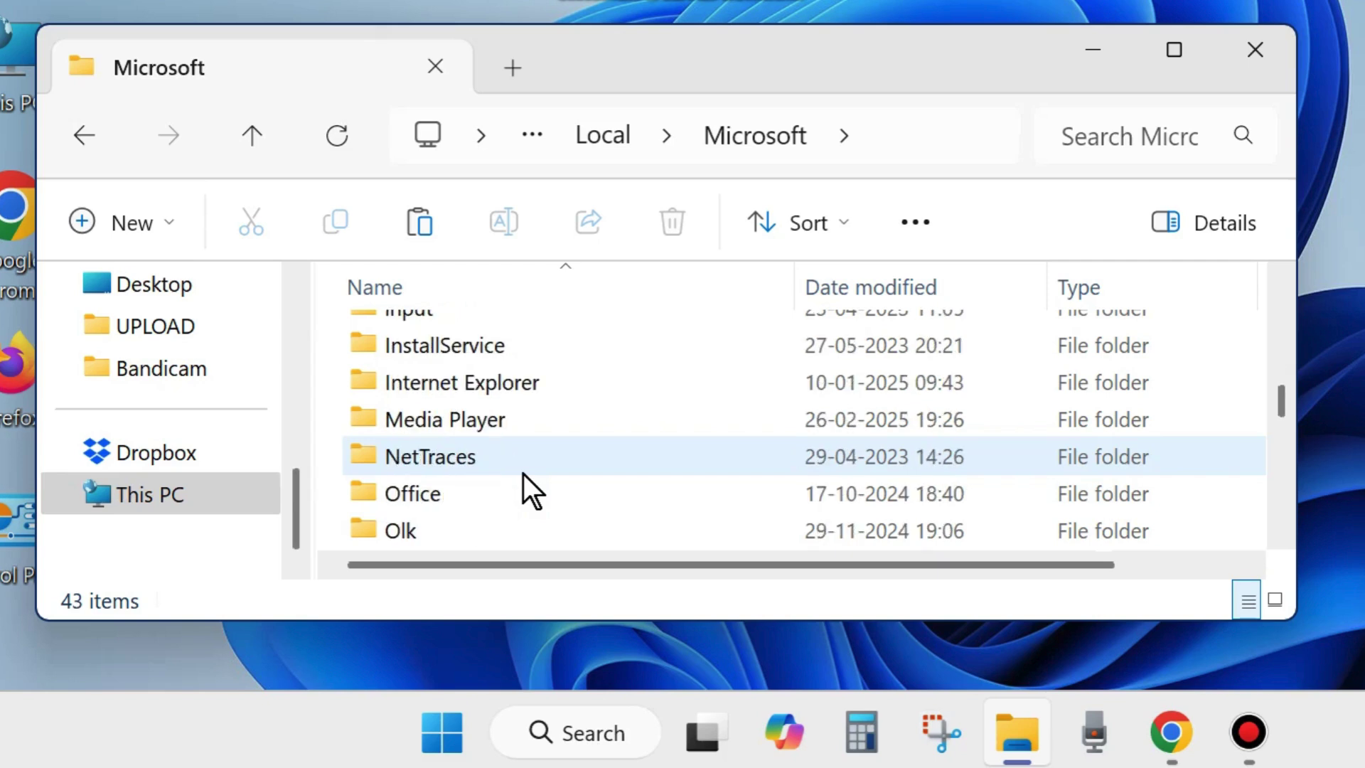
pyautogui.click(440, 498)
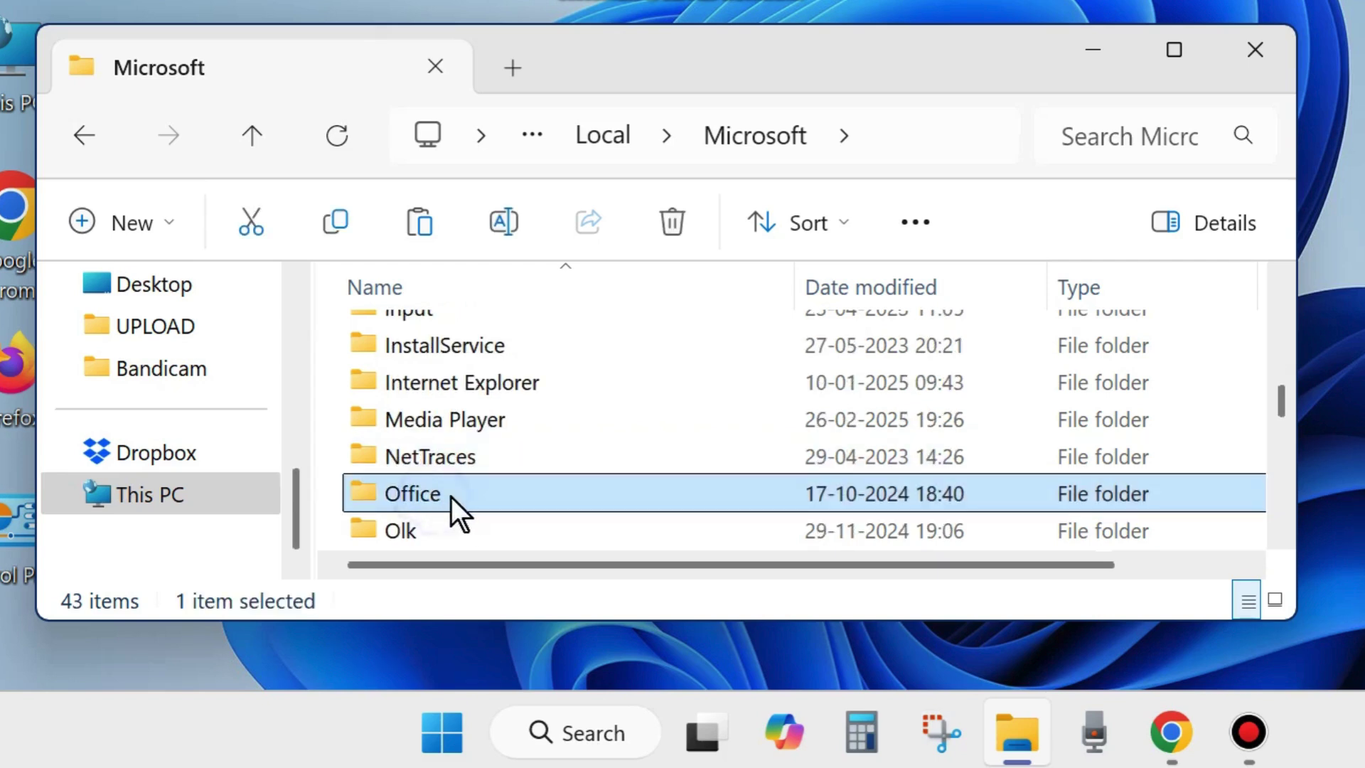
pyautogui.doubleClick(459, 496)
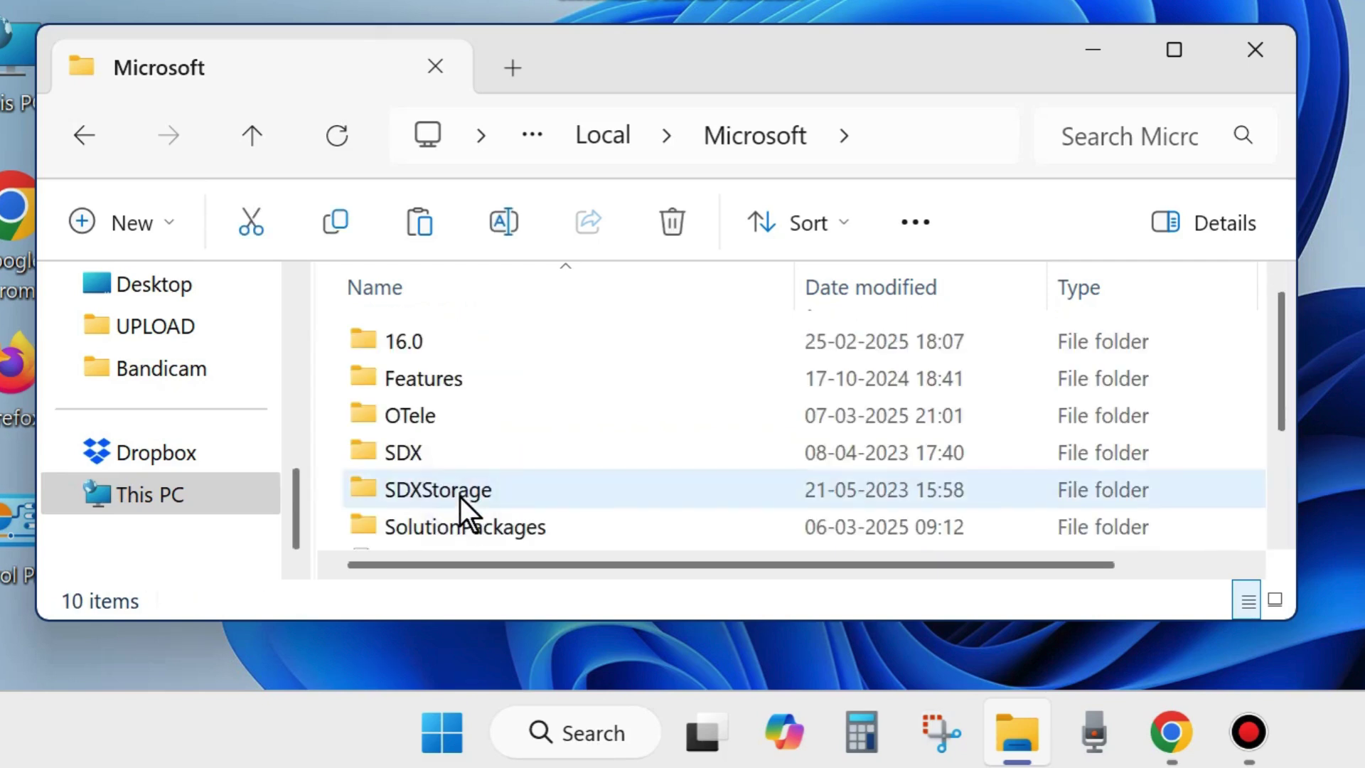
pyautogui.click(407, 346)
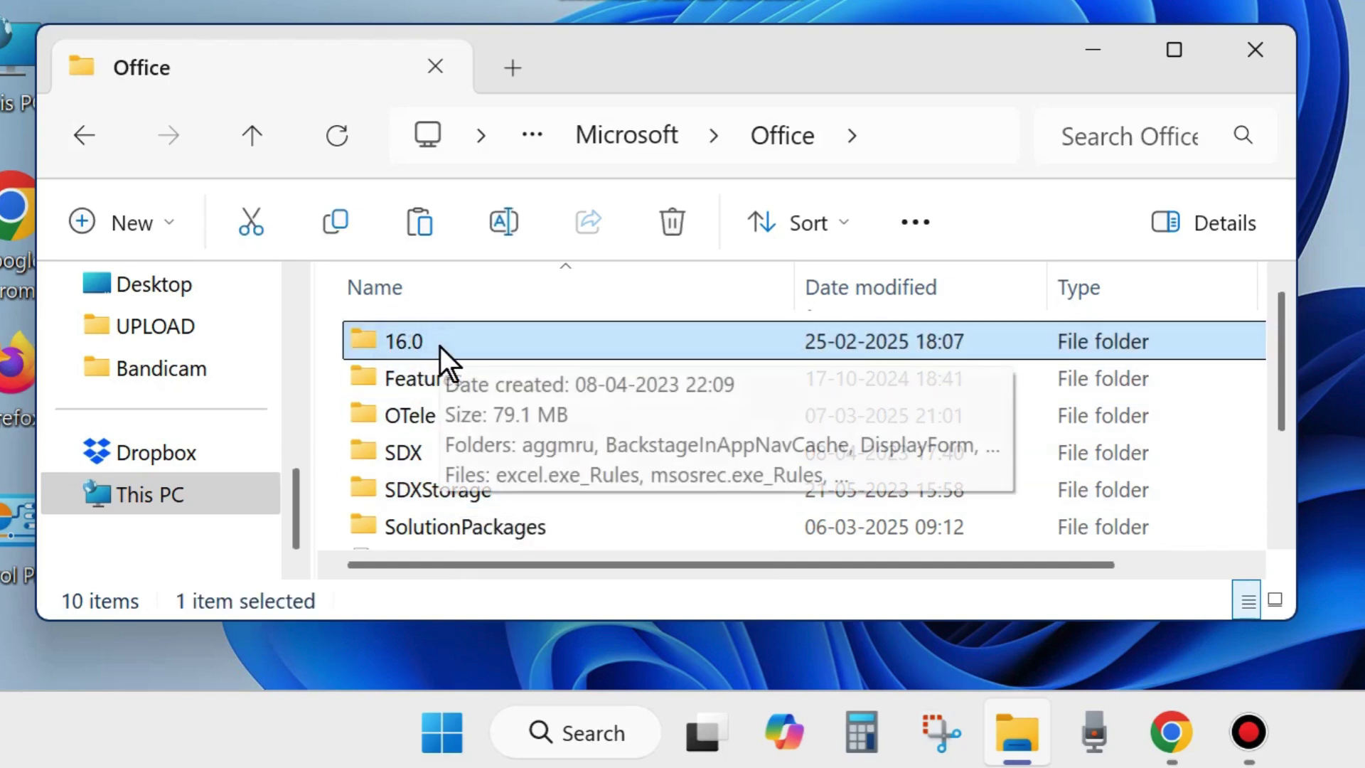
pyautogui.doubleClick(441, 347)
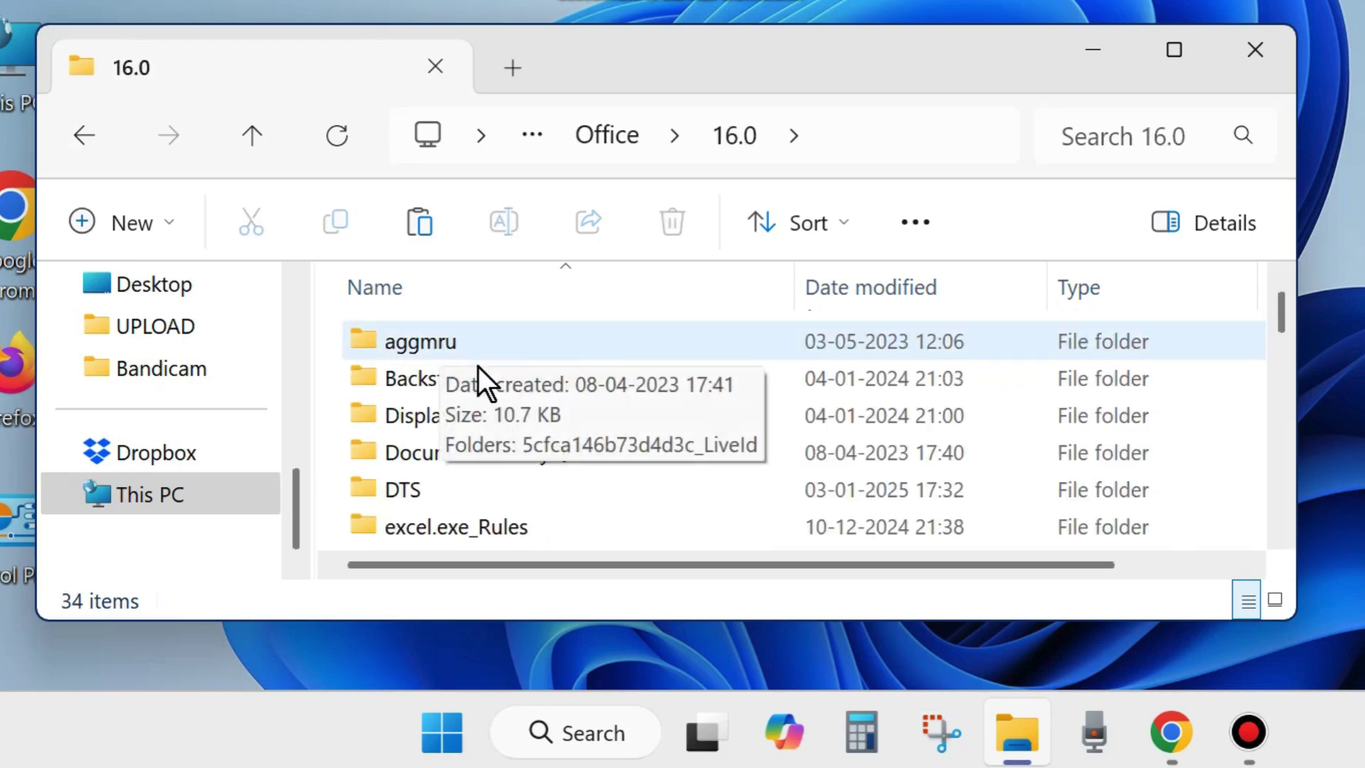
# Open the OfficeFileCache folder inside the 16.0 folder.
pyautogui.scroll(-3, 476, 454)
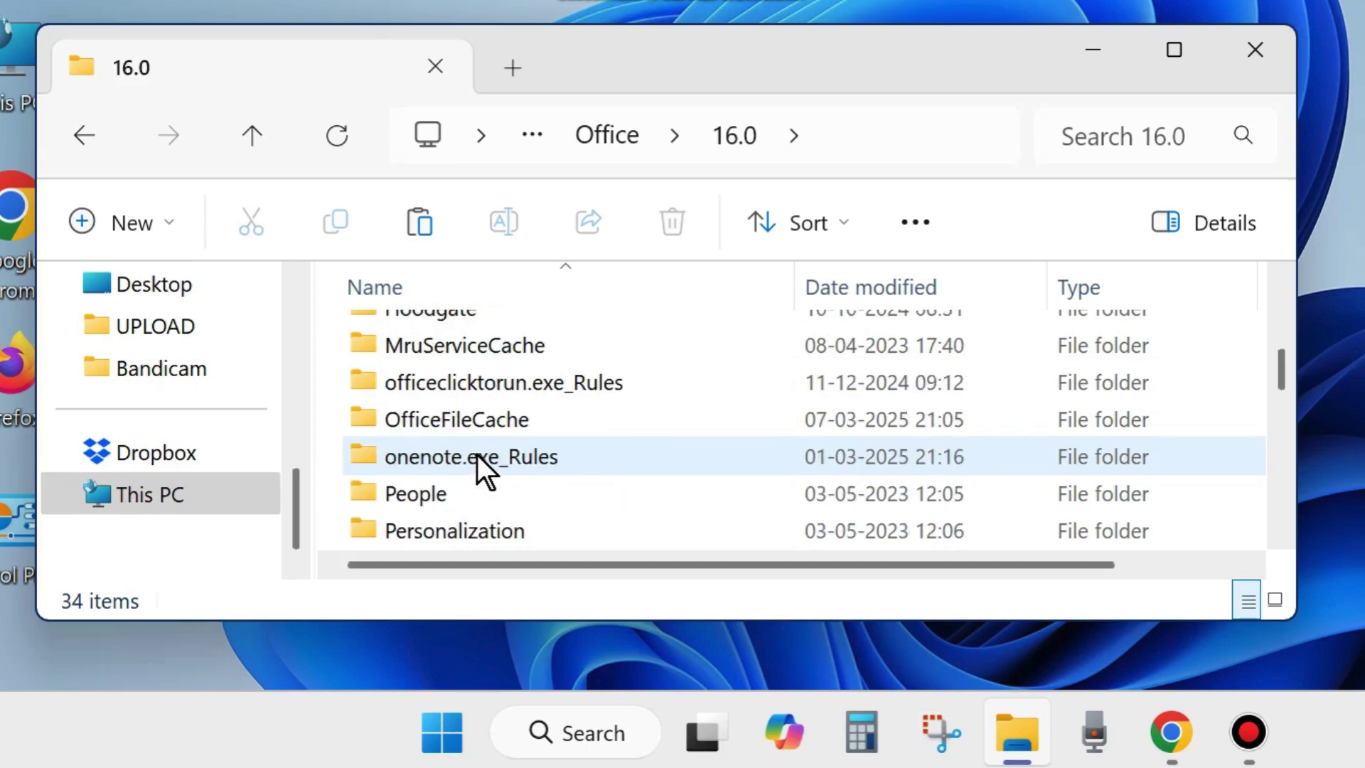
pyautogui.click(454, 427)
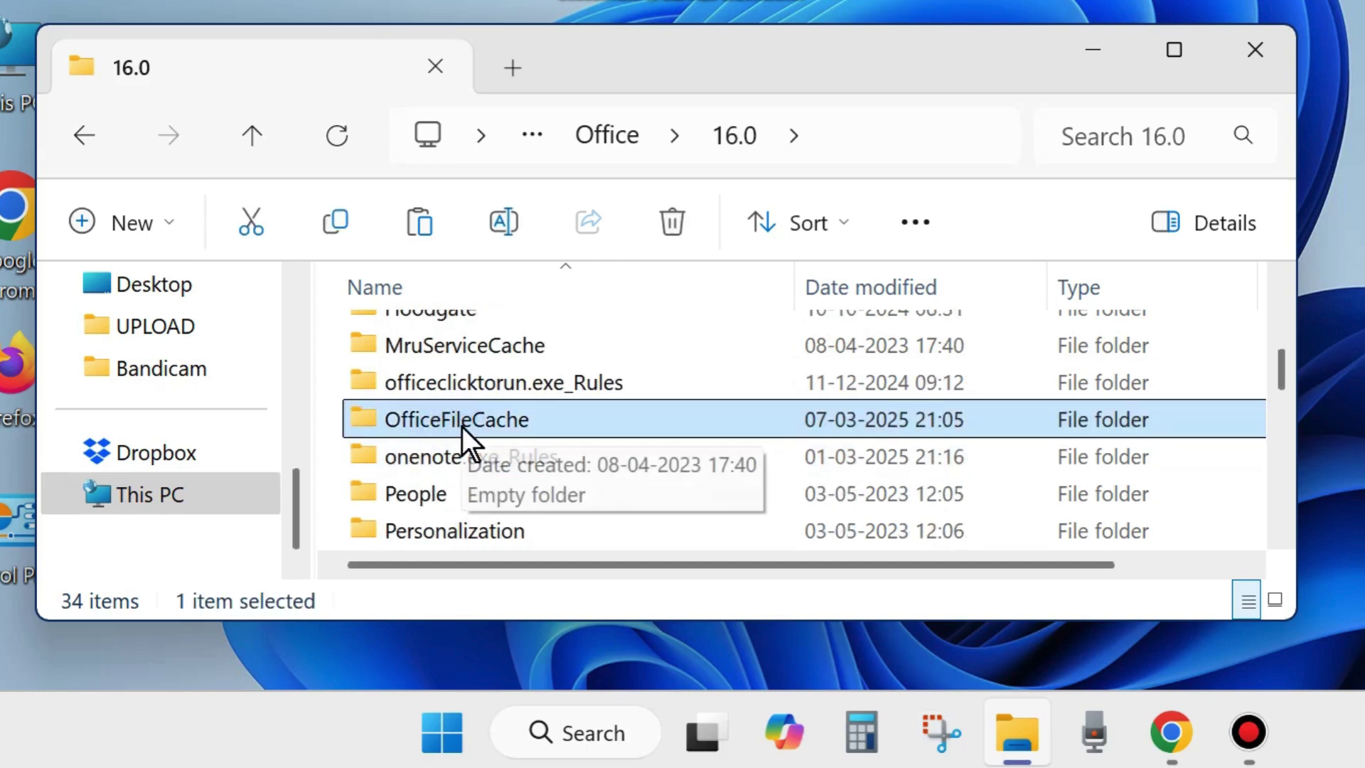
pyautogui.doubleClick(462, 426)
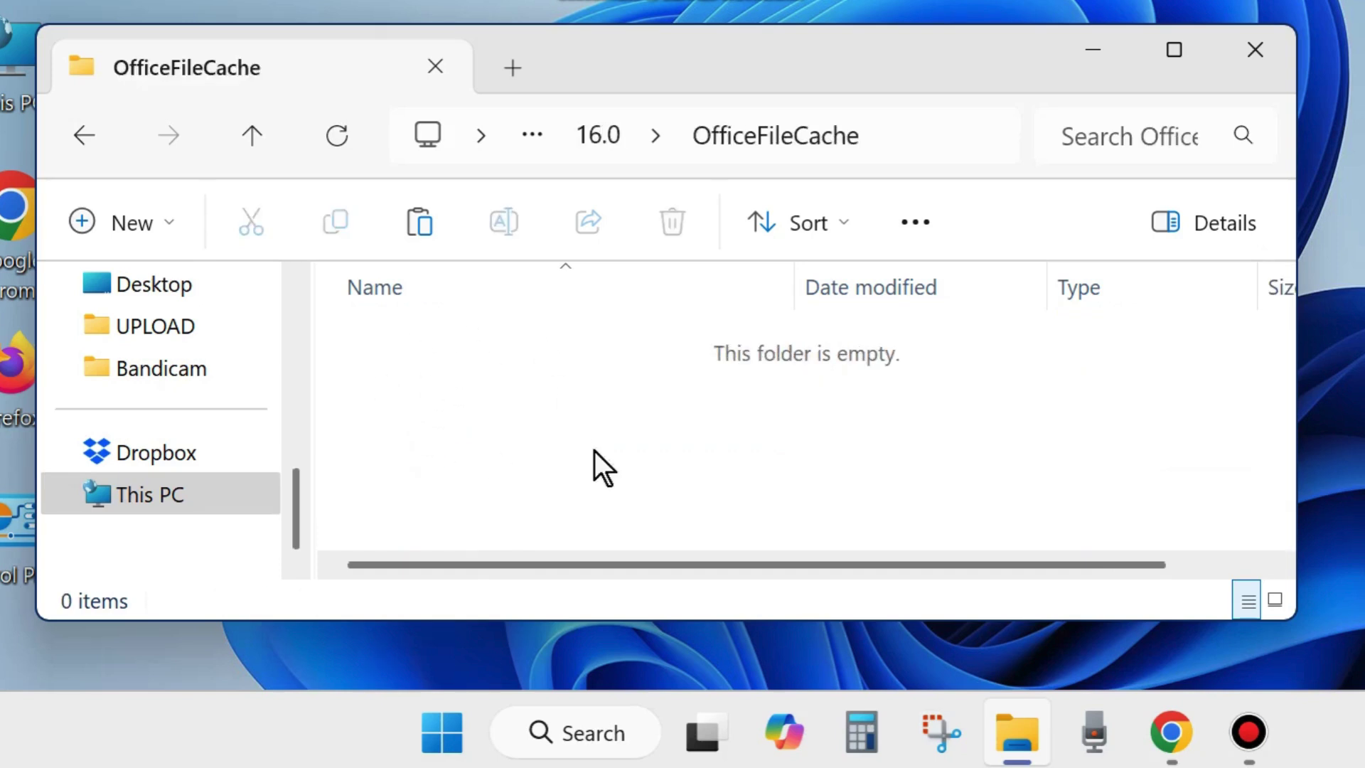